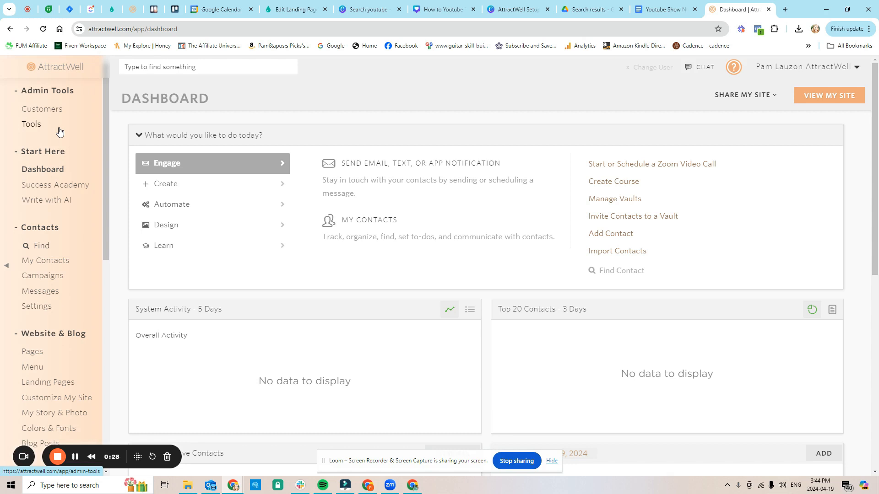
# Step: Open the account's payment processing setup to check which payment processors are connected
pyautogui.scroll(-7, 55, 271)
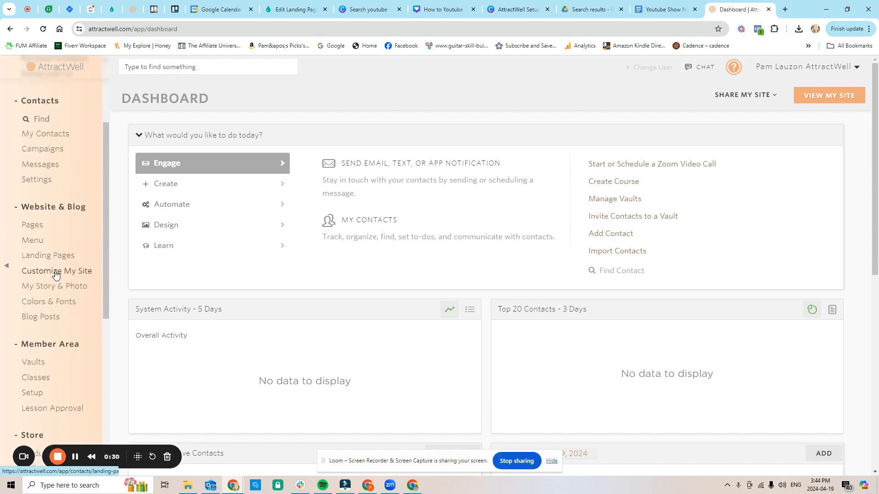
pyautogui.scroll(-3, 47, 306)
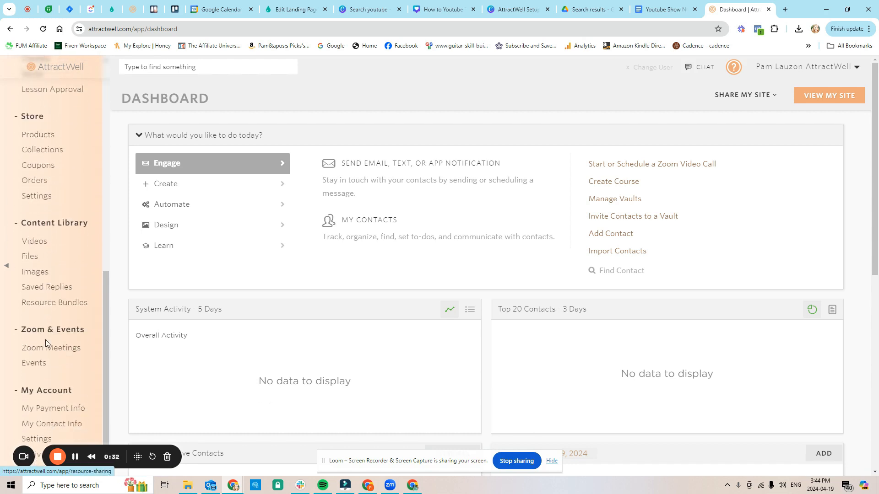
pyautogui.click(35, 438)
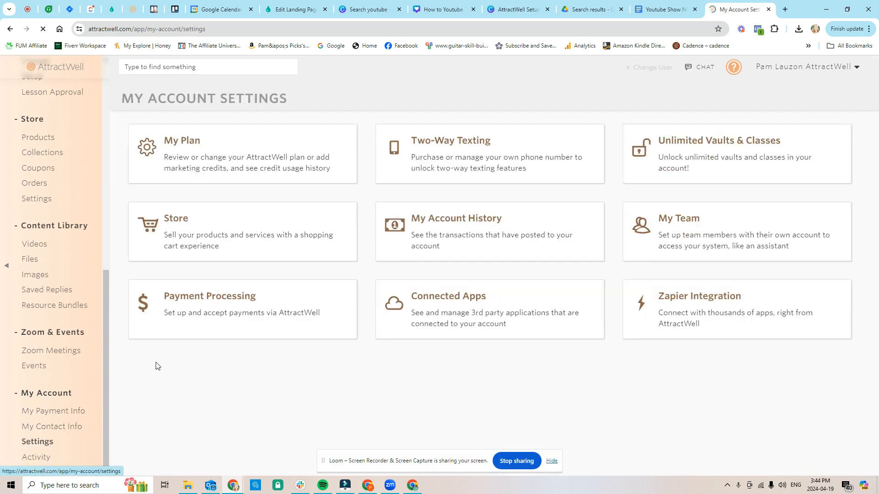
pyautogui.click(213, 309)
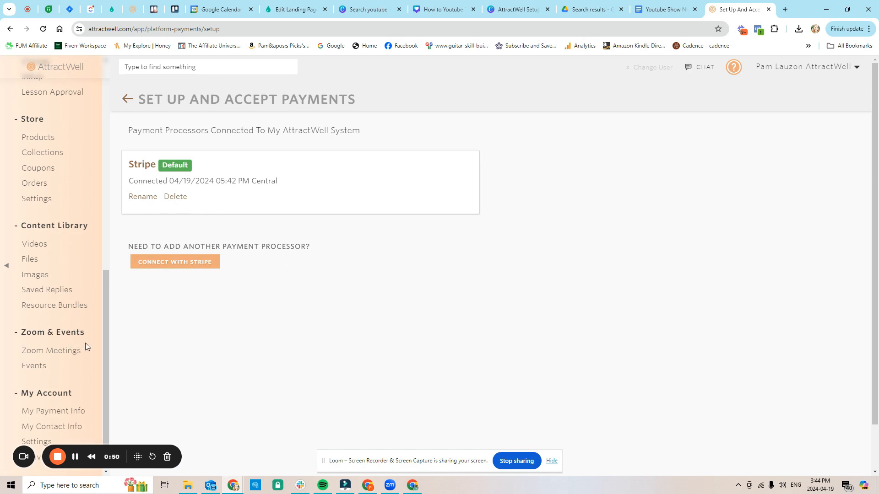
# Step: Create a new website page from the Blank Page template and add a 2 Column No Header section
pyautogui.scroll(4, 50, 334)
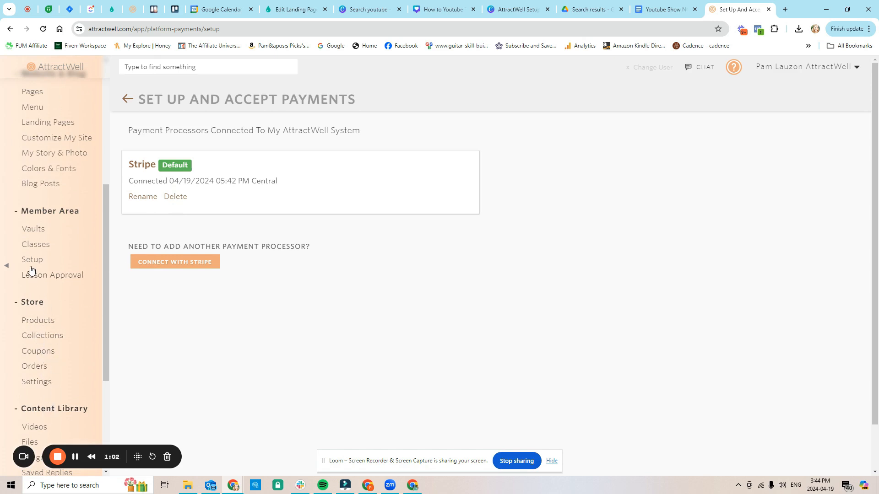
pyautogui.click(31, 93)
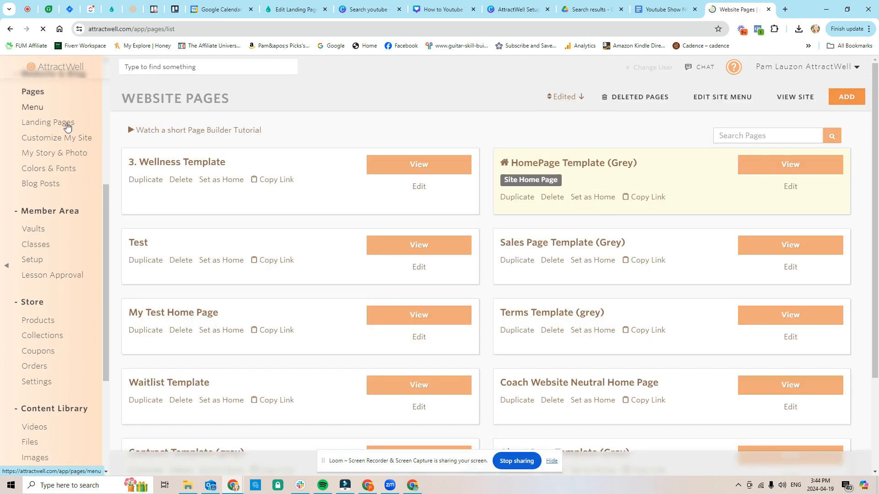
pyautogui.click(844, 98)
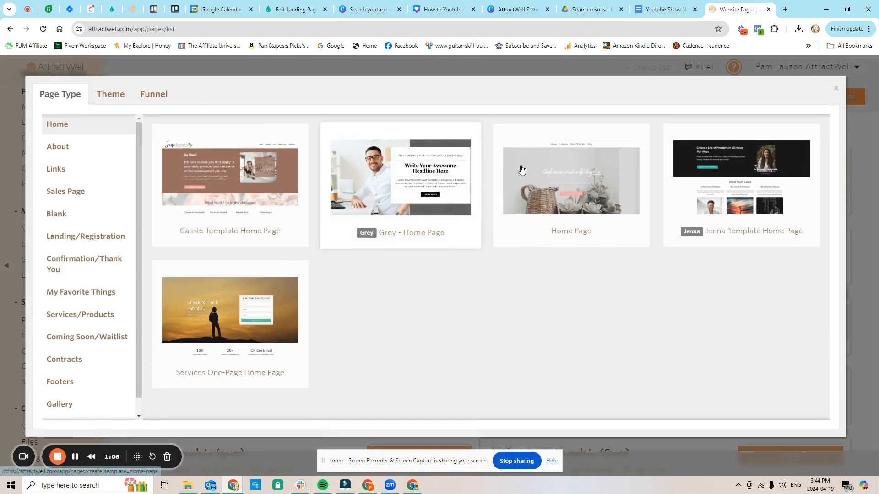
pyautogui.click(64, 212)
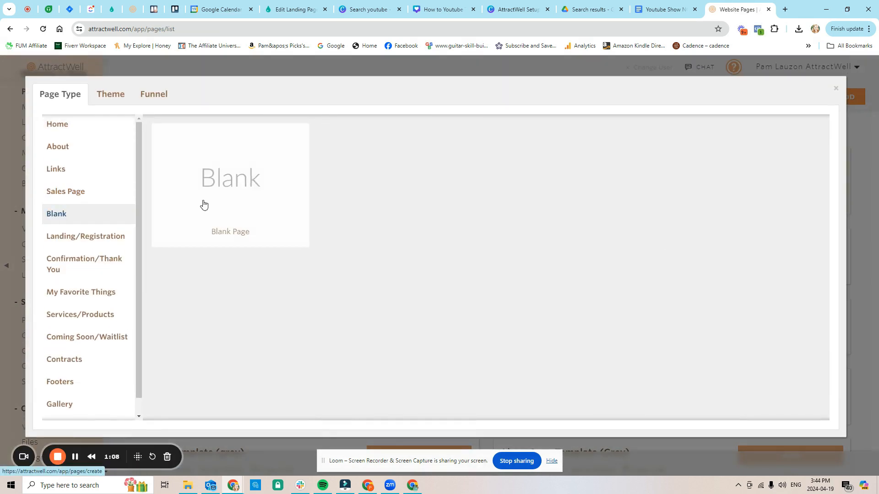
pyautogui.click(227, 195)
pyautogui.click(446, 140)
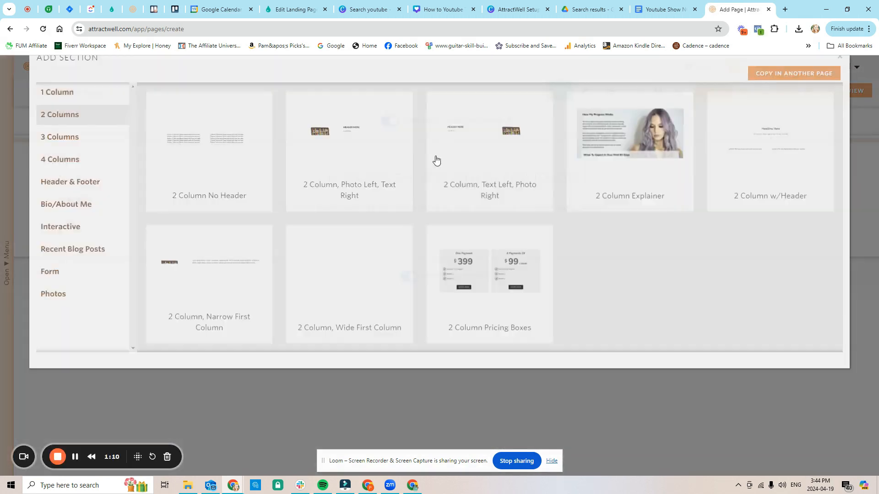
pyautogui.click(200, 196)
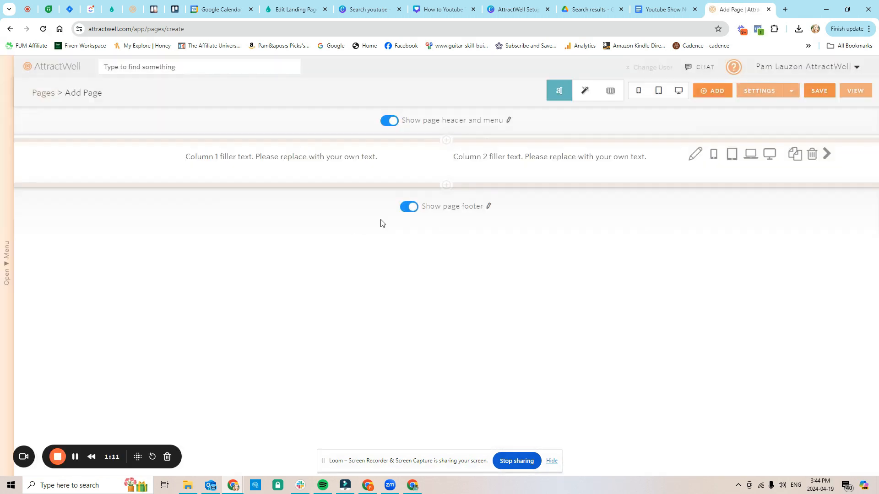
# Step: Insert the "Free Guide to Using Templates" image from the image library into the section's first column
pyautogui.click(359, 172)
pyautogui.click(218, 162)
pyautogui.click(262, 181)
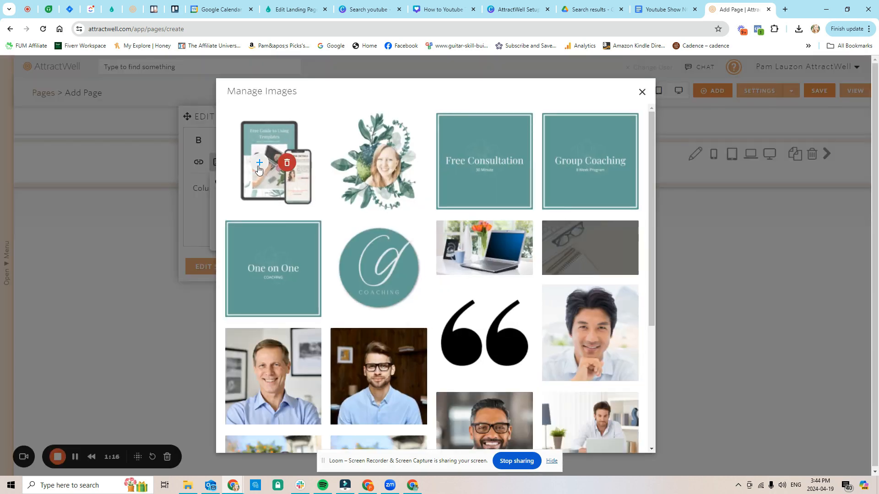
pyautogui.click(260, 162)
pyautogui.click(438, 367)
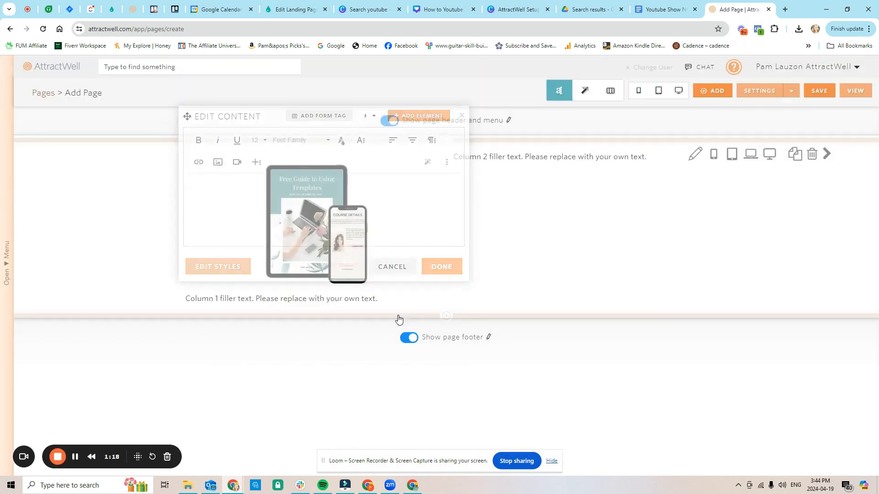
# Step: Replace the second column's filler text with the form tag and apply the content change
pyautogui.click(471, 179)
pyautogui.moveTo(465, 167); pyautogui.dragTo(669, 168)
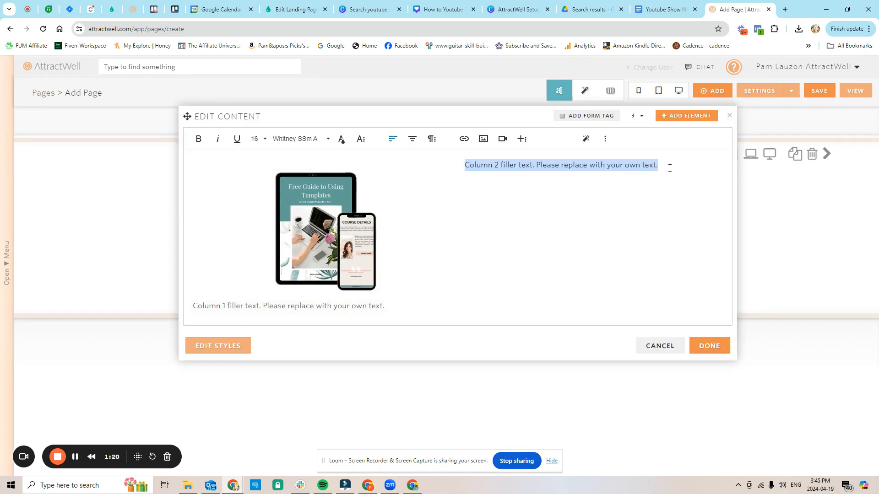
pyautogui.click(586, 117)
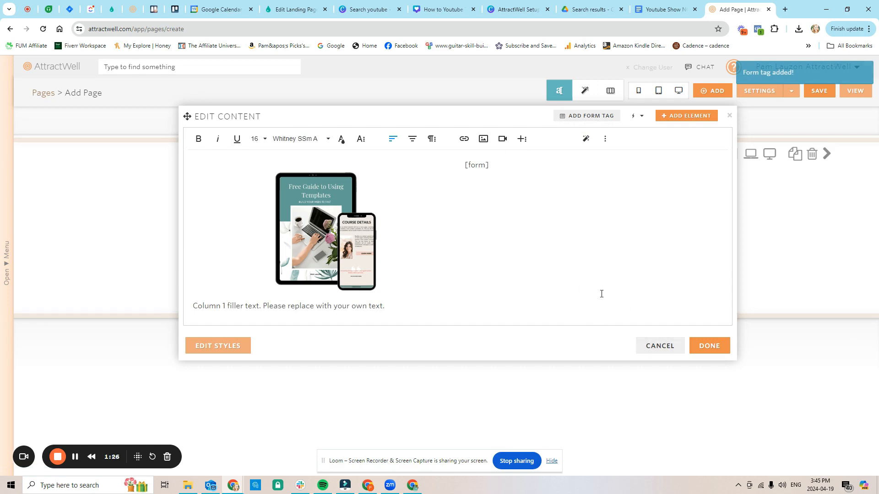
pyautogui.click(722, 349)
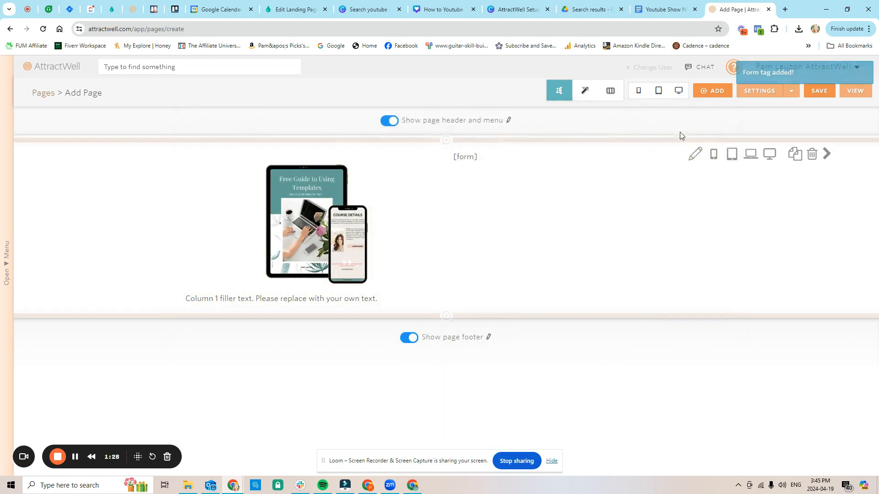
# Step: Name the page Test in the page settings
pyautogui.click(760, 94)
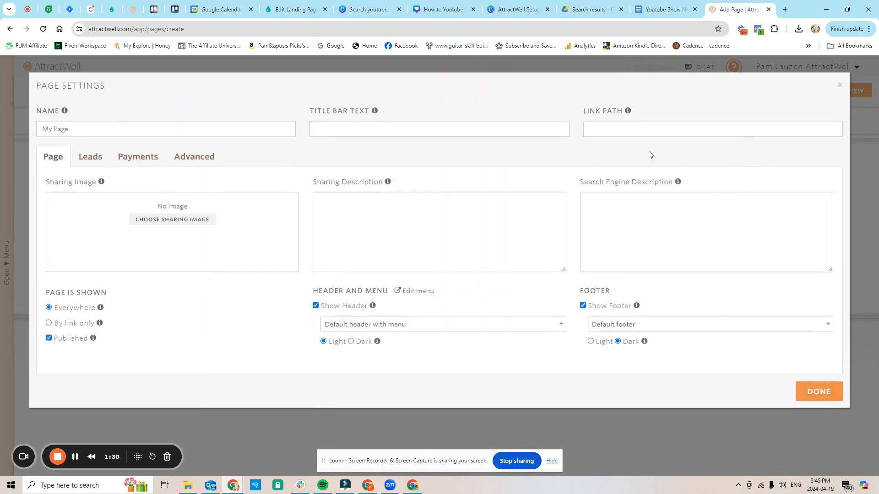
pyautogui.moveTo(72, 133); pyautogui.dragTo(29, 141)
pyautogui.write('Test')
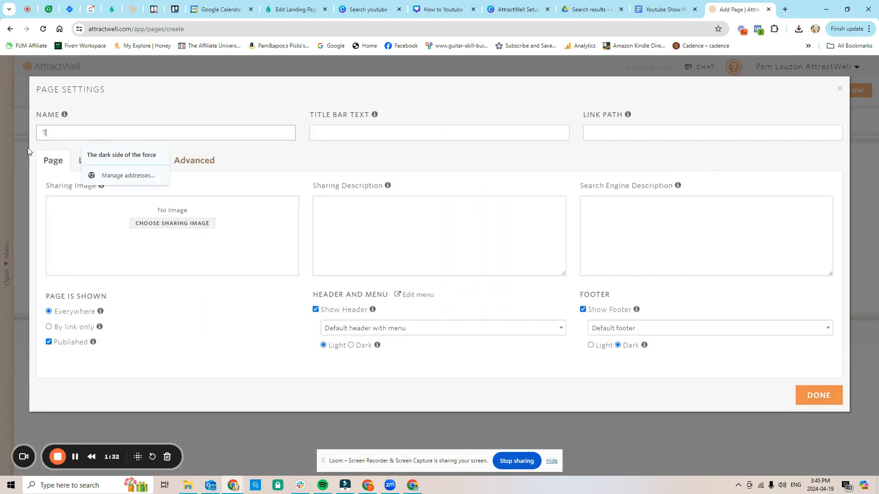
pyautogui.press('Tab')
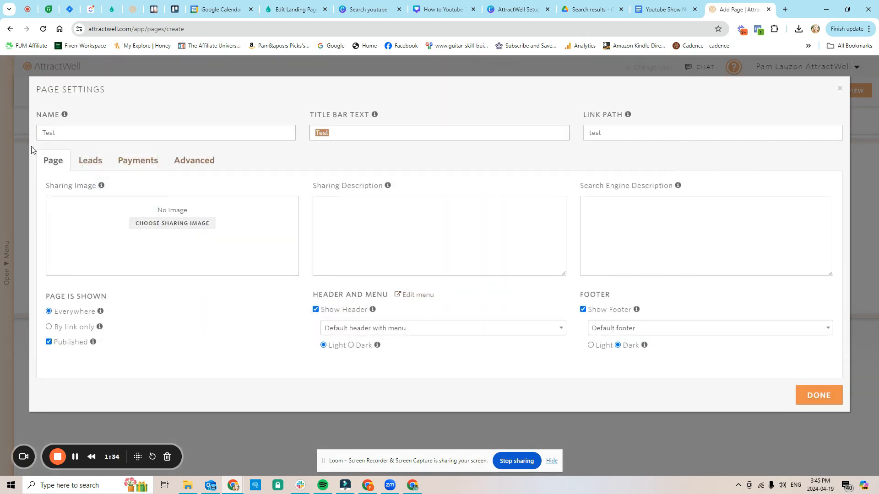
# Step: Show the lead capture form on the page, label its button "Buy Now" and set the button style to Black
pyautogui.click(89, 171)
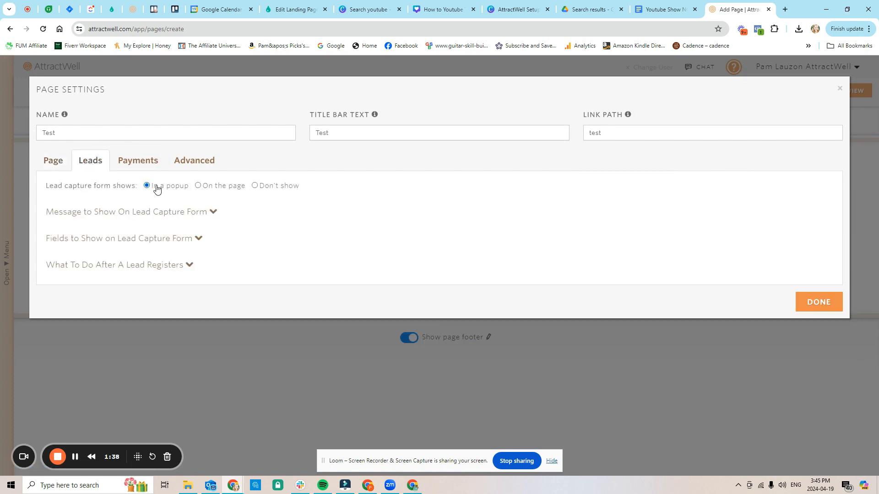
pyautogui.click(198, 186)
pyautogui.click(166, 213)
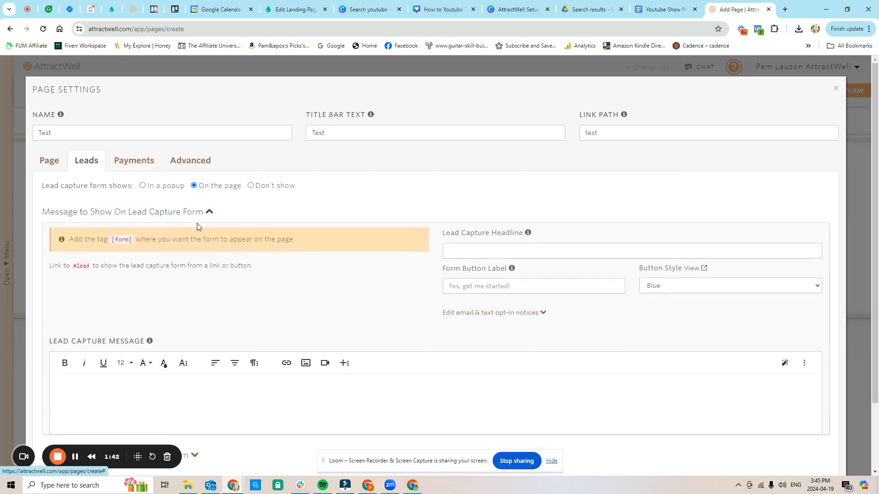
pyautogui.click(471, 290)
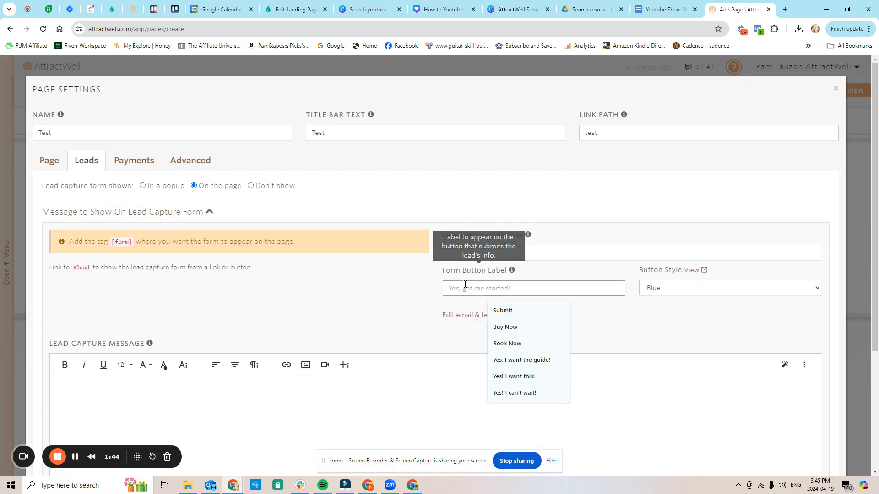
pyautogui.write('Buy')
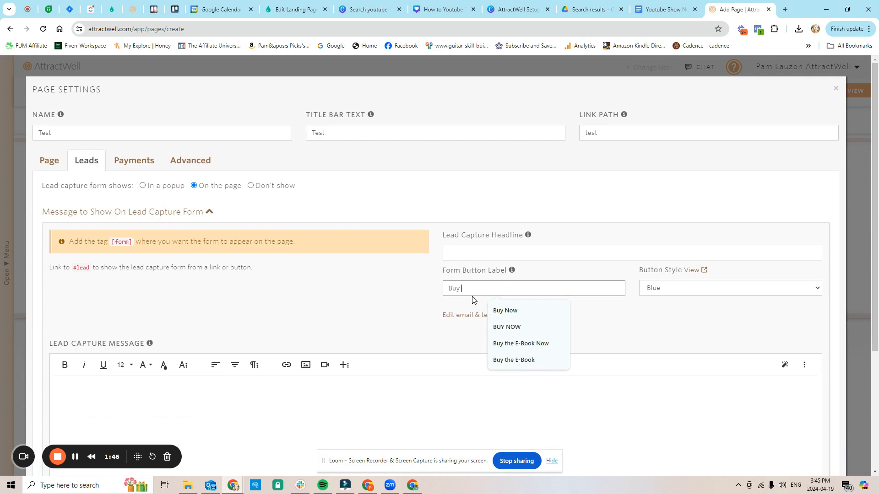
pyautogui.write(' Now')
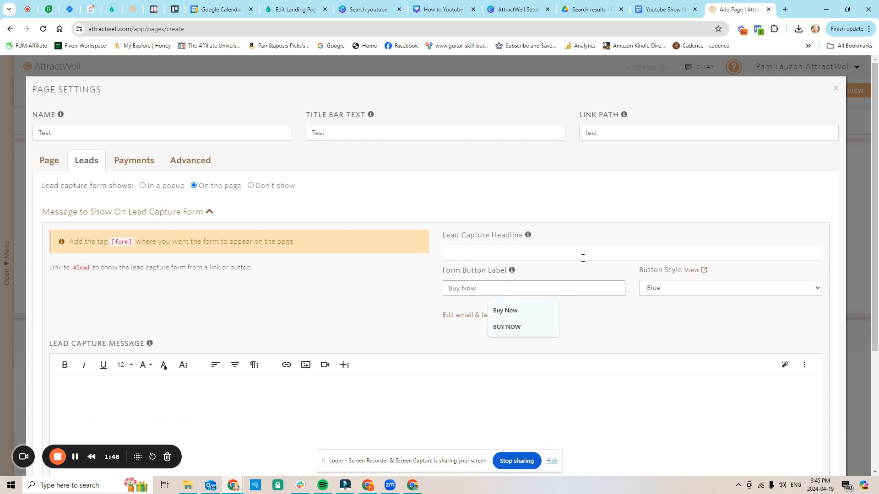
pyautogui.click(662, 288)
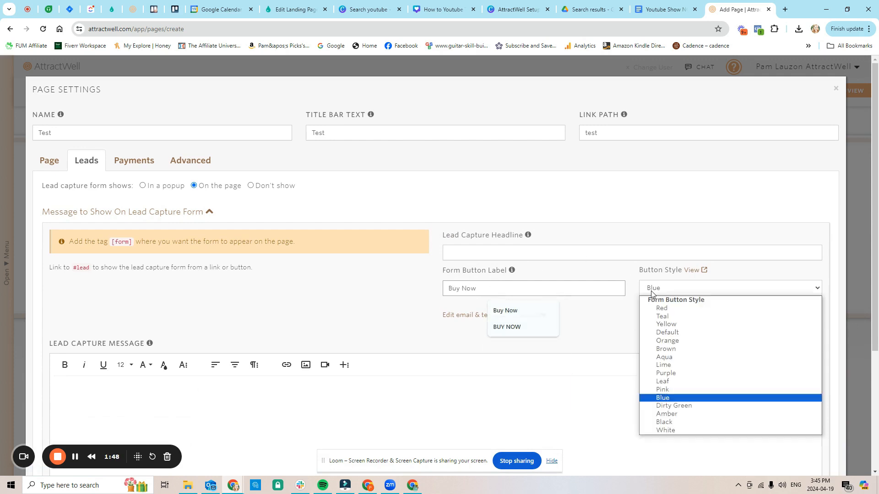
pyautogui.click(664, 421)
# Step: Review the fields shown on the lead capture form
pyautogui.scroll(-4, 220, 278)
pyautogui.click(183, 360)
pyautogui.scroll(-3, 218, 317)
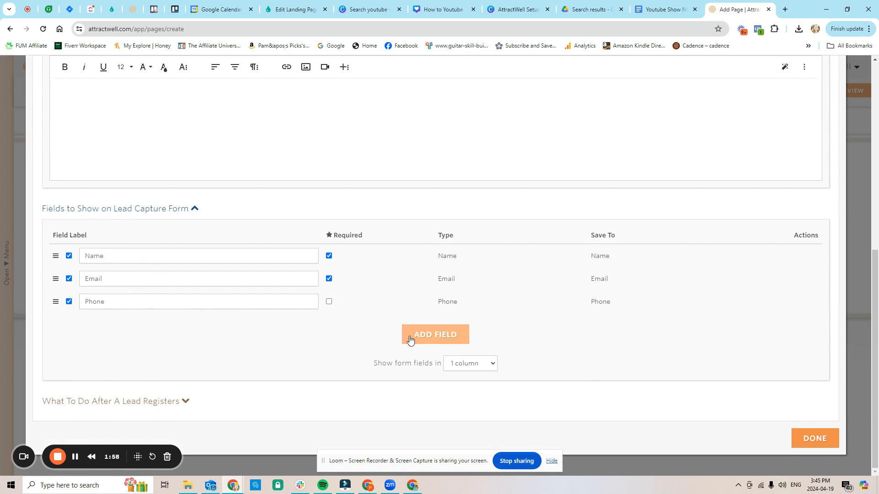
# Step: Set leads to be sent to a web page after they register, and check the tags that can be added
pyautogui.click(156, 399)
pyautogui.scroll(-5, 193, 325)
pyautogui.moveTo(136, 296)
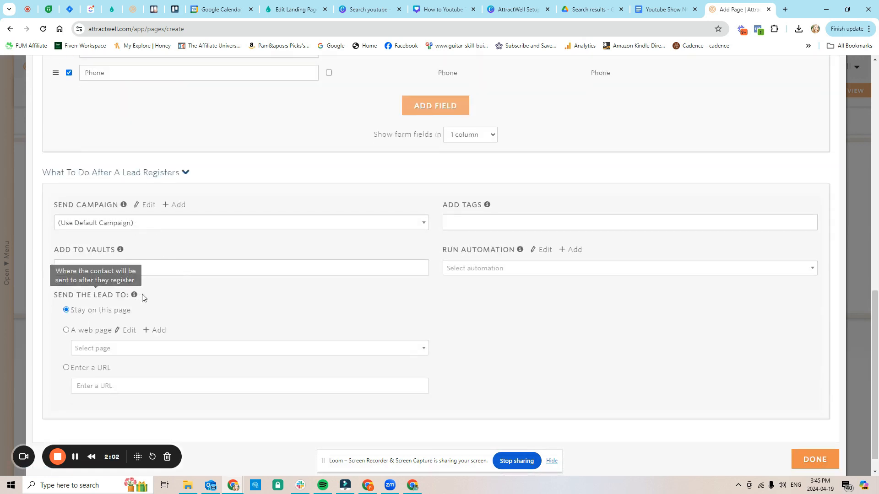
pyautogui.click(91, 369)
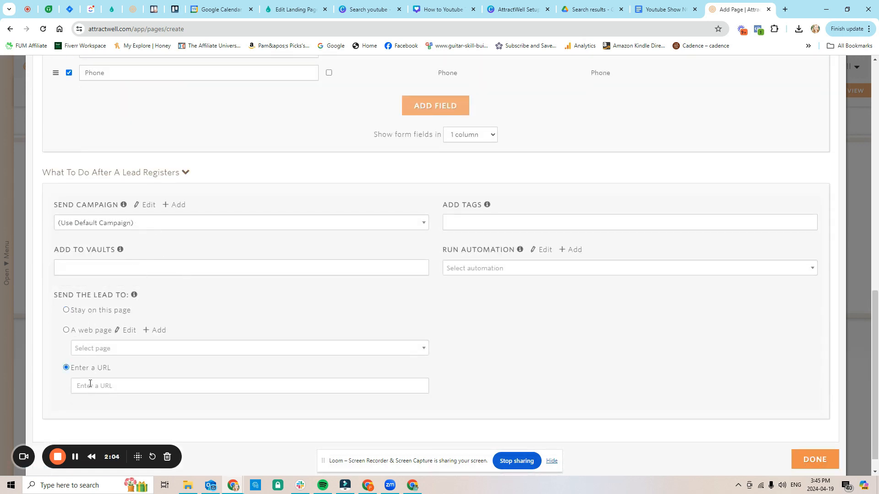
pyautogui.click(76, 331)
pyautogui.click(89, 350)
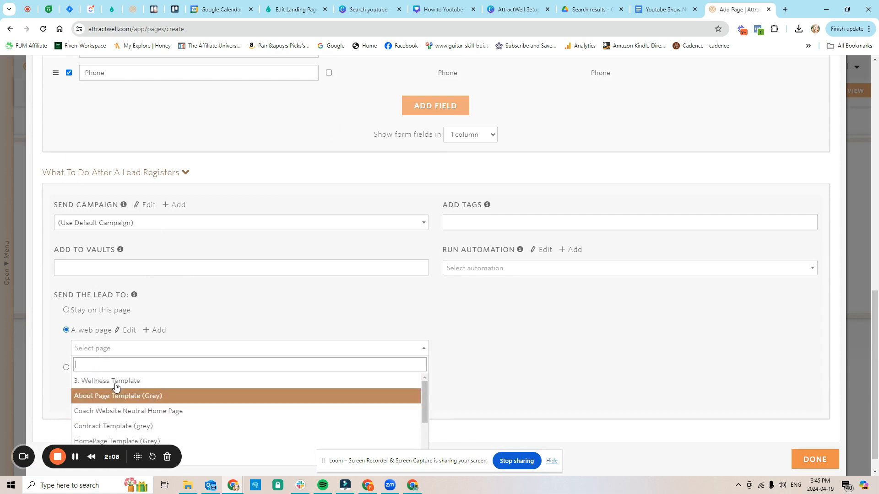
pyautogui.click(155, 310)
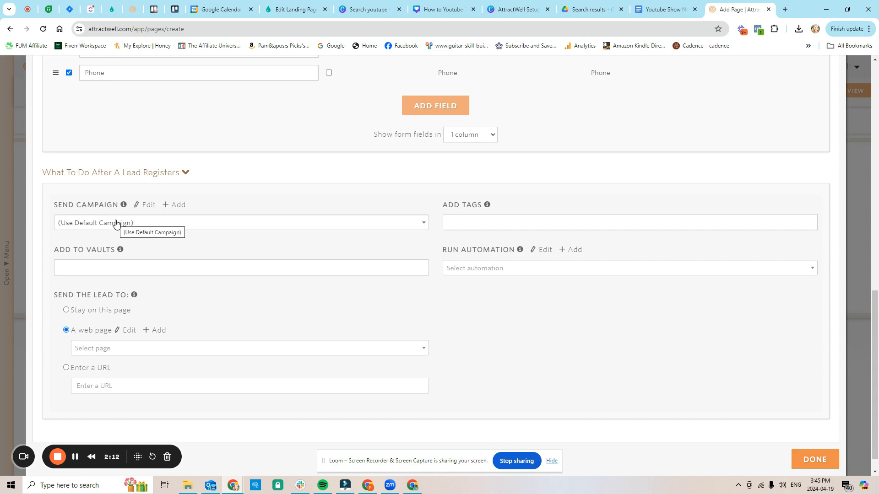
pyautogui.click(490, 222)
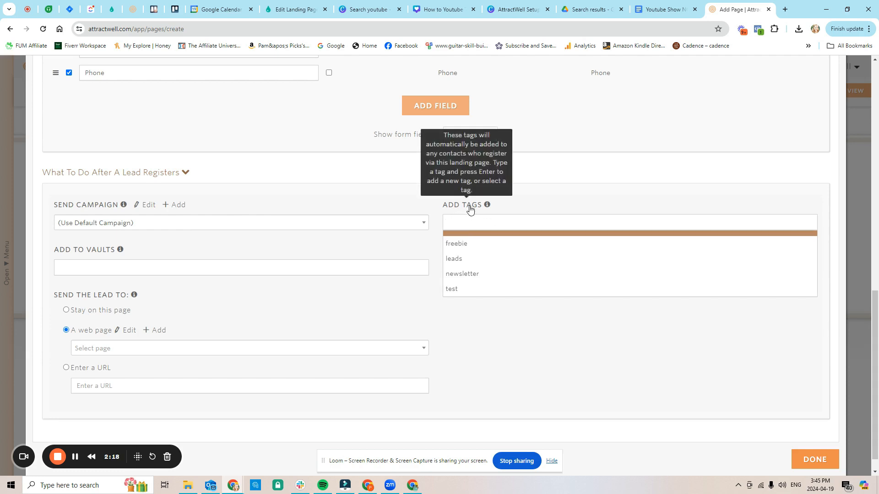
pyautogui.click(280, 202)
# Step: Require payment on this page during the lead capture process, with Stripe as the payment processor
pyautogui.scroll(5, 270, 232)
pyautogui.scroll(5, 270, 232)
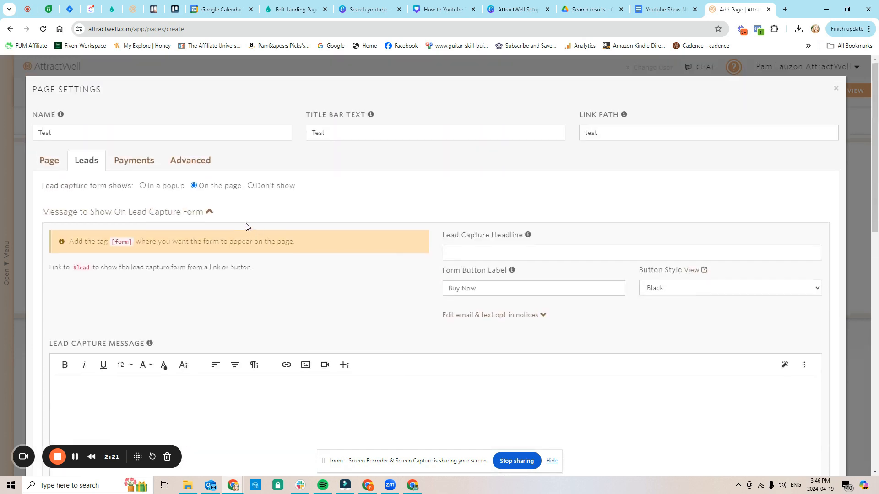
pyautogui.click(135, 162)
pyautogui.click(141, 190)
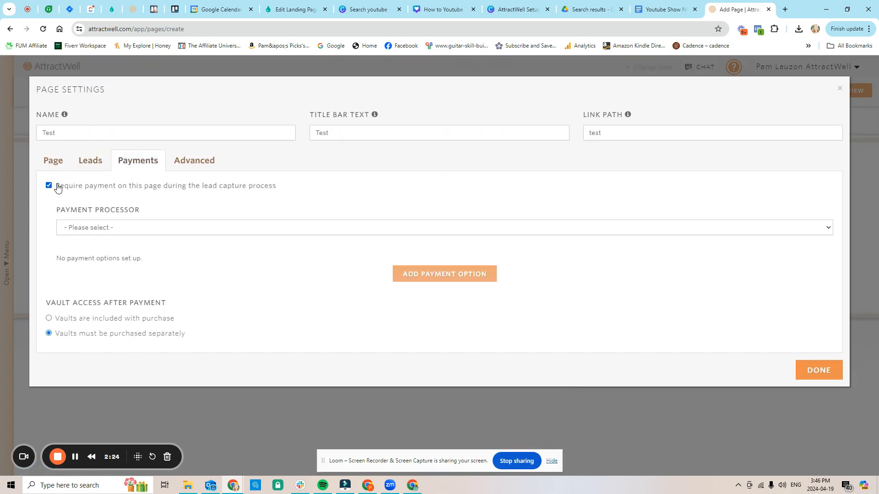
pyautogui.click(117, 227)
pyautogui.click(87, 247)
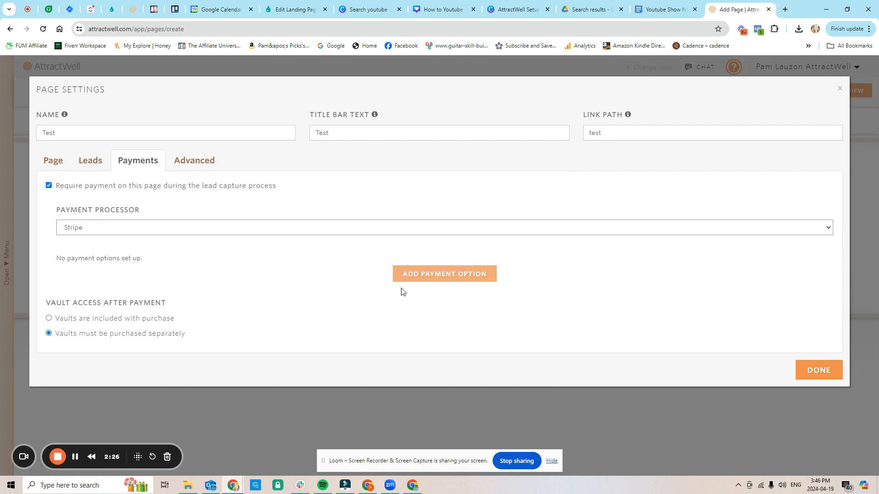
# Step: Name the first payment option "Option 1" and set its amount to 100.00
pyautogui.click(135, 270)
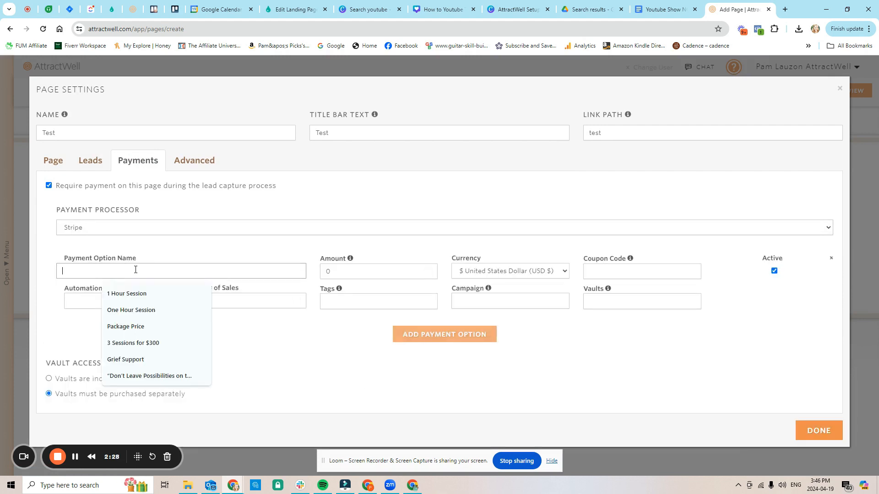
pyautogui.write('Option 1')
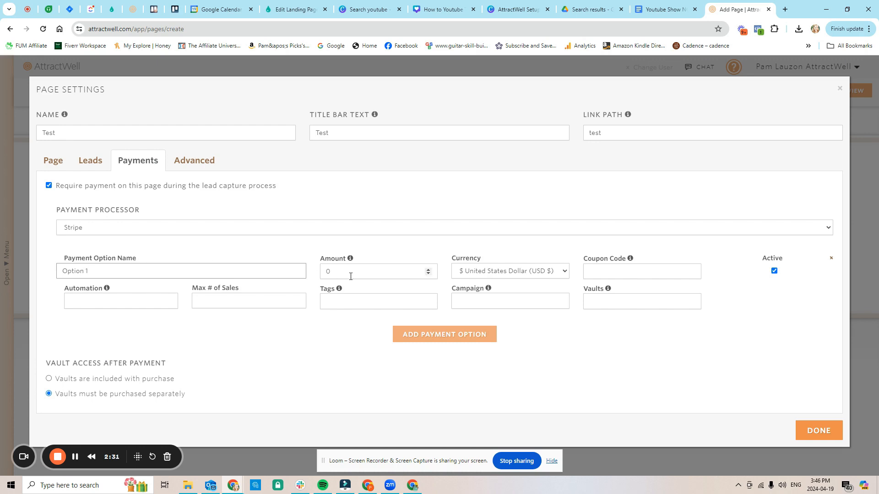
pyautogui.press('Tab')
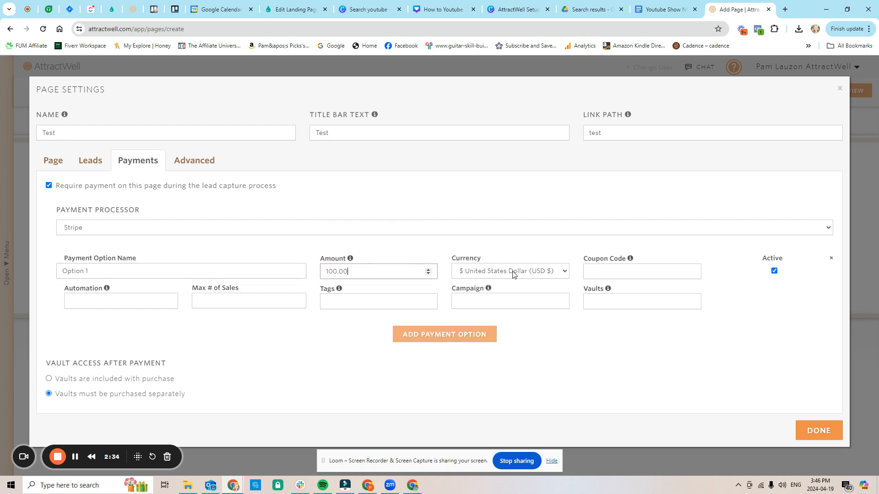
# Step: Add a second payment option named "Option 2" with an amount of 200.00
pyautogui.click(453, 338)
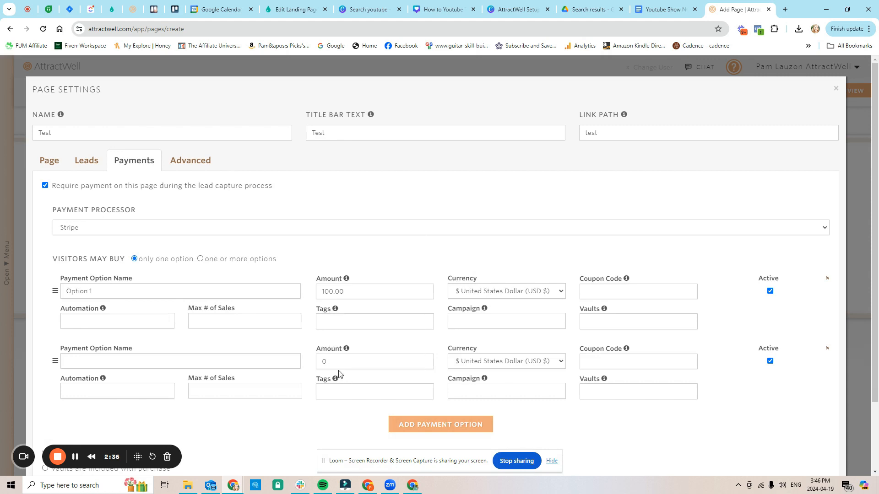
pyautogui.scroll(-2, 329, 362)
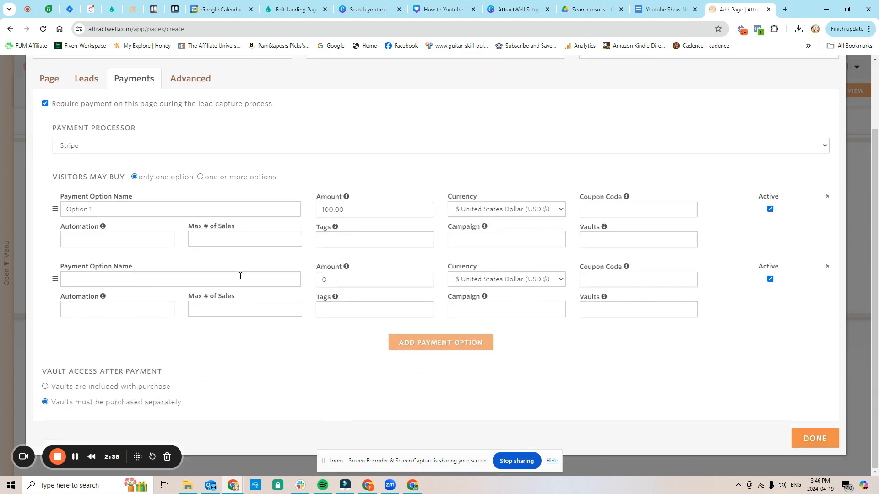
pyautogui.click(145, 279)
pyautogui.write('Option 2')
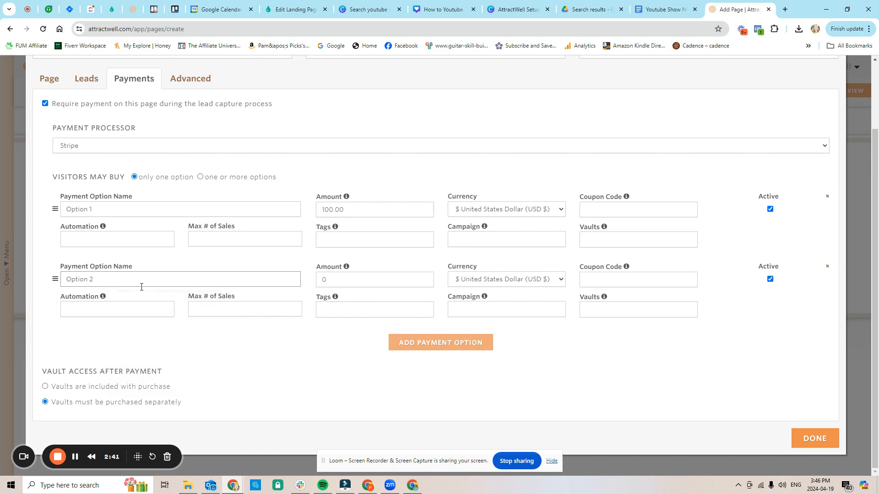
pyautogui.doubleClick(322, 279)
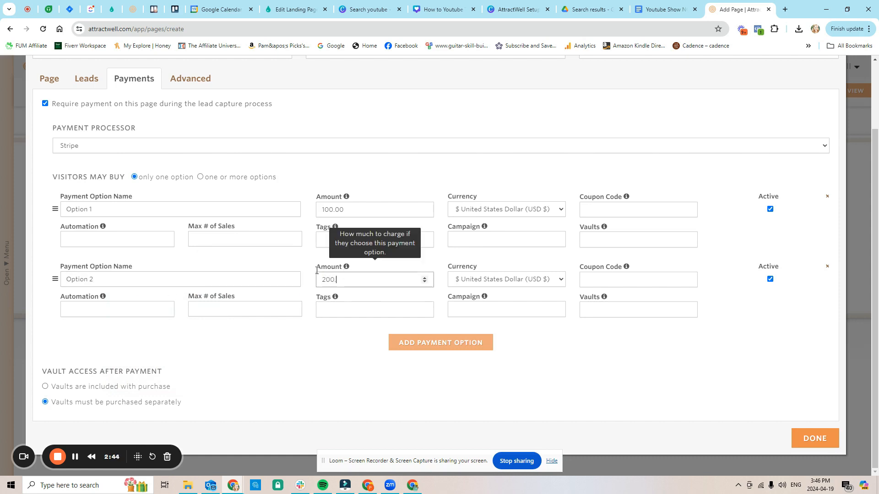
pyautogui.click(295, 191)
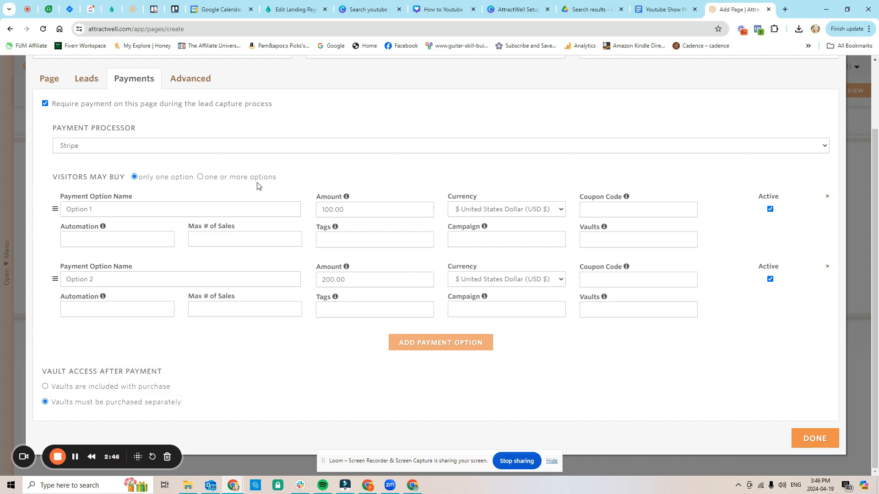
# Step: Let visitors buy one or more options, and switch Option 2's Active setting off and on again
pyautogui.click(246, 182)
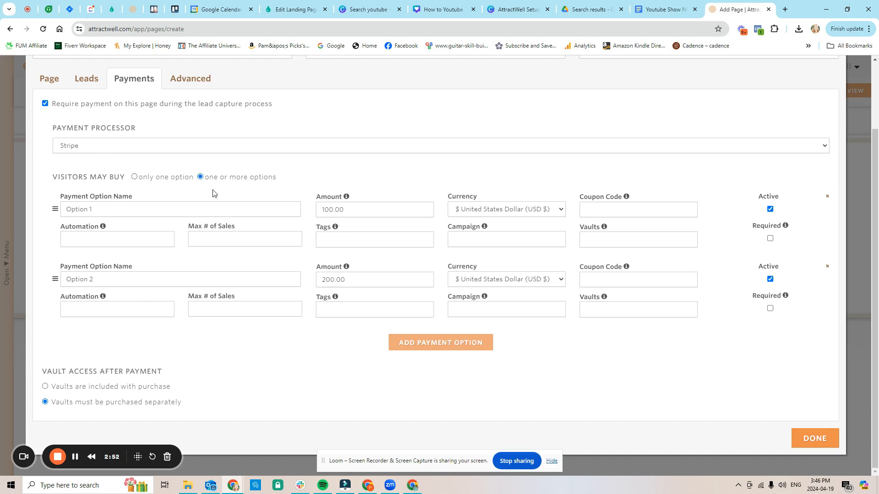
pyautogui.click(770, 280)
pyautogui.click(769, 280)
# Step: Add a third payment option named "Option 2 on sale" with an amount of 150.00 and the coupon code SALE2024
pyautogui.click(441, 348)
pyautogui.click(209, 351)
pyautogui.write('Option 2 on sale')
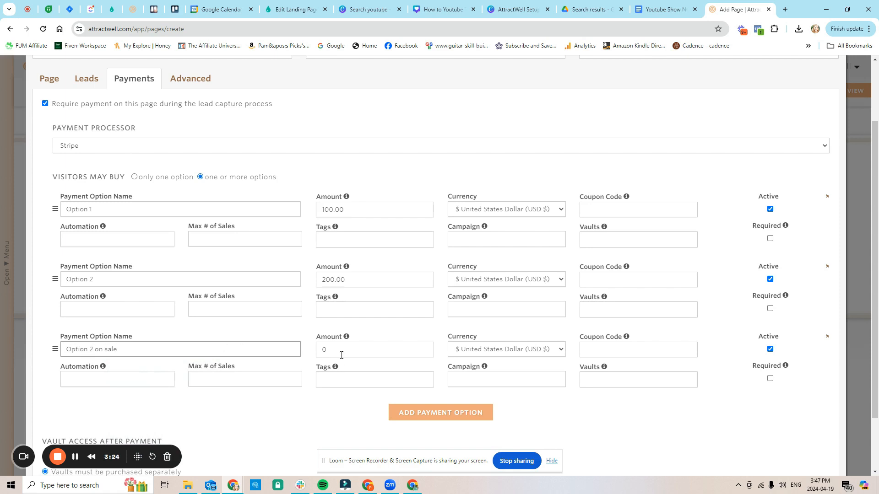
pyautogui.doubleClick(341, 355)
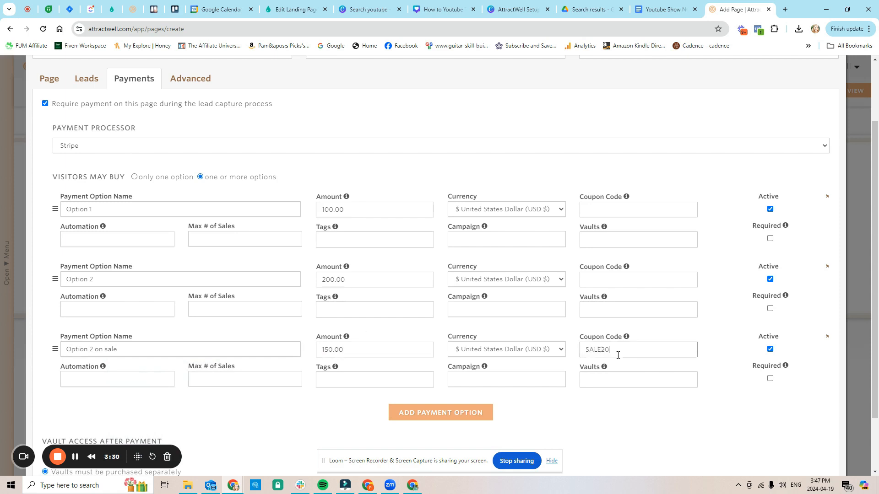
pyautogui.click(616, 407)
# Step: Finish the page settings, change the page name to Test2 and try to save the page
pyautogui.scroll(-2, 553, 401)
pyautogui.click(820, 443)
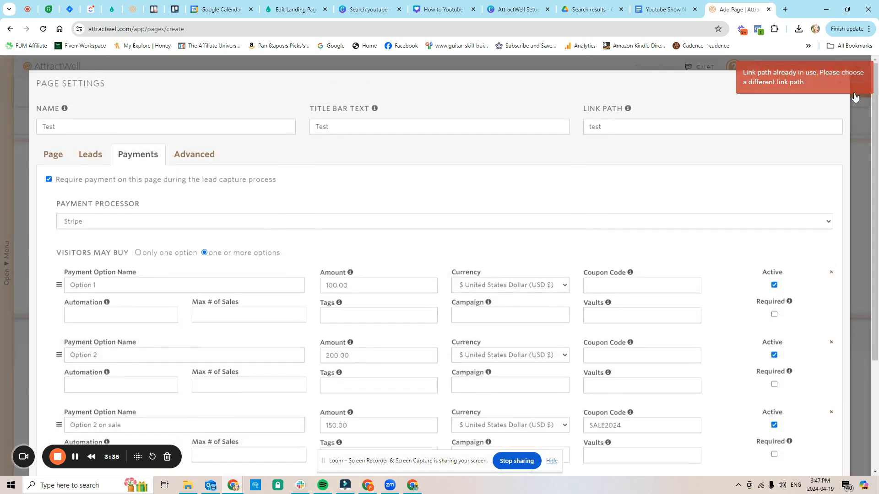
pyautogui.doubleClick(637, 133)
pyautogui.click(212, 137)
pyautogui.write('2')
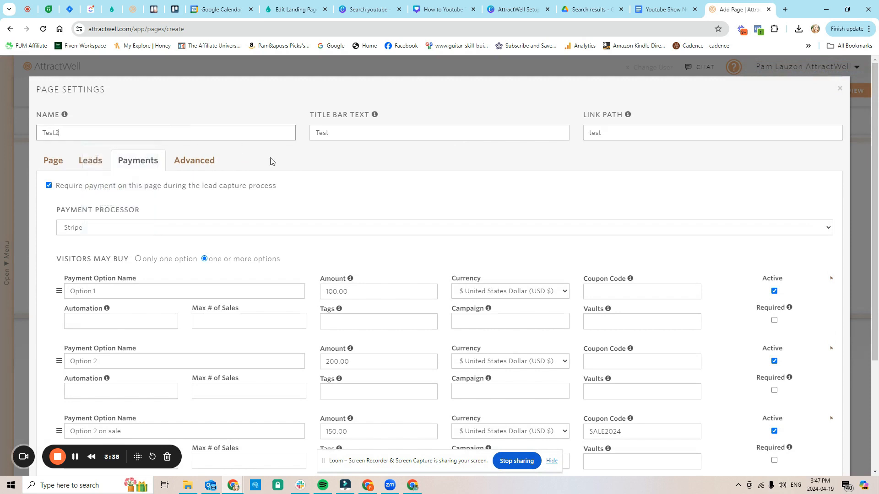
pyautogui.click(633, 135)
pyautogui.scroll(-5, 751, 320)
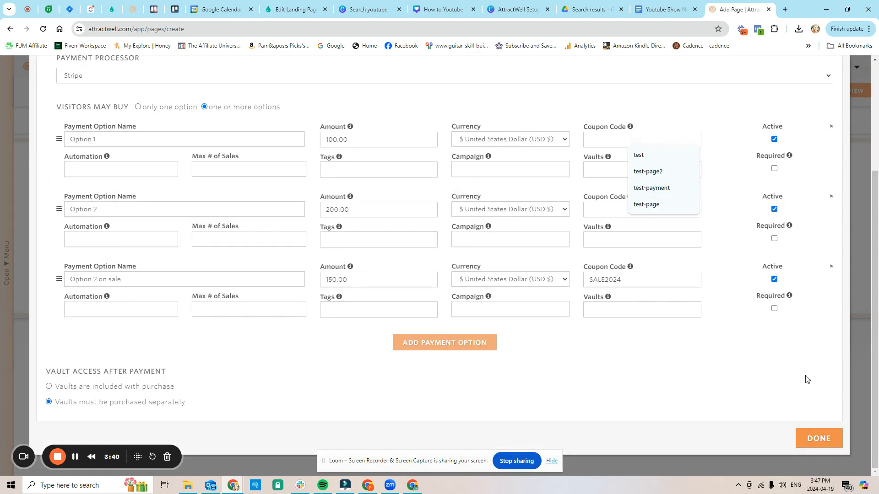
pyautogui.click(829, 427)
pyautogui.click(816, 91)
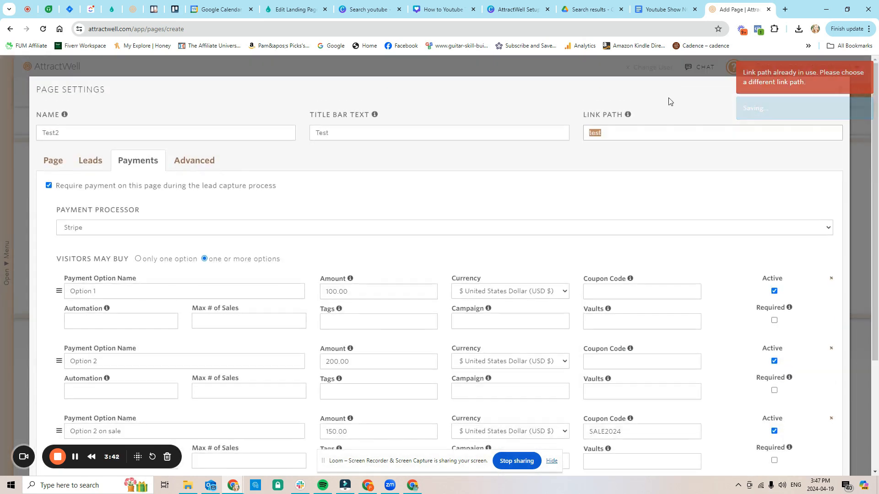
# Step: Change the page's link path to test2, finish the settings and save the page
pyautogui.click(635, 130)
pyautogui.write('2')
pyautogui.scroll(-5, 708, 267)
pyautogui.click(817, 432)
pyautogui.click(817, 91)
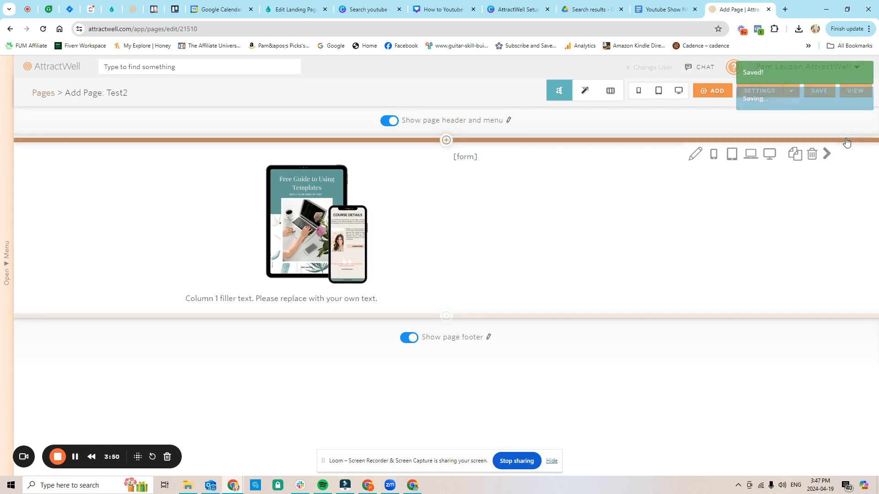
# Step: Open the live page and select both Option 1 and Option 2 on the purchase form
pyautogui.click(849, 92)
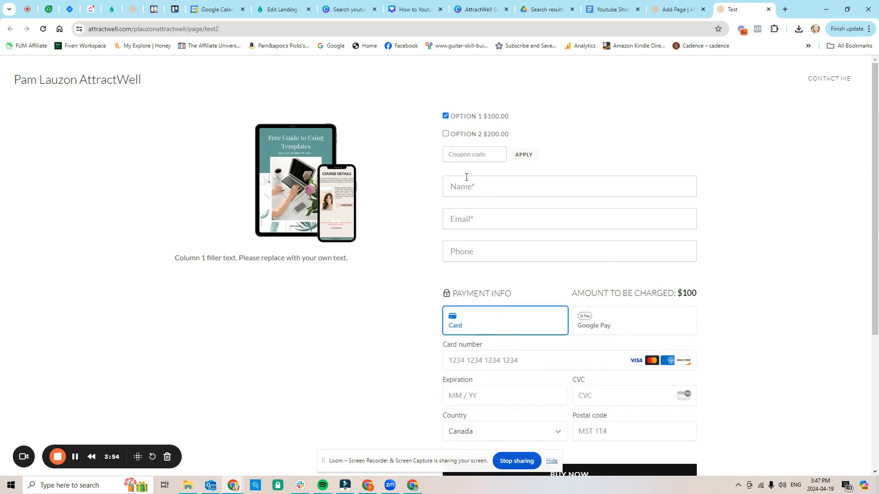
pyautogui.click(458, 116)
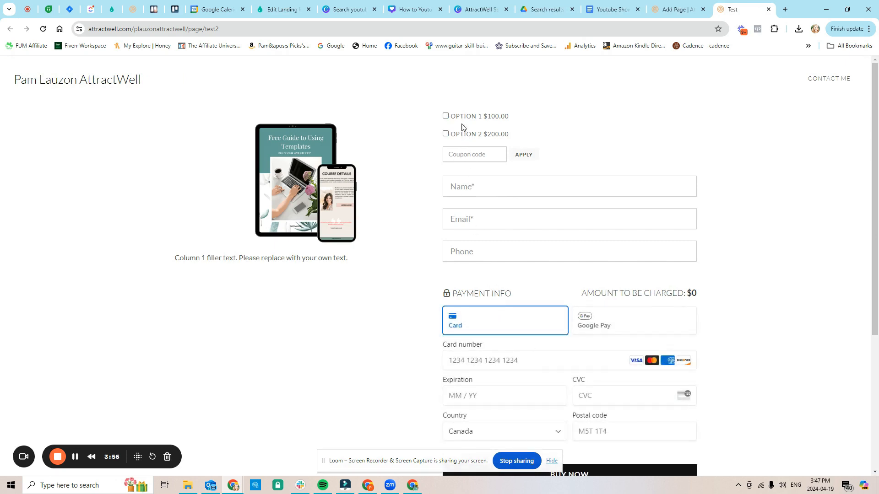
pyautogui.click(463, 133)
pyautogui.click(463, 117)
# Step: Apply the coupon code SALE2024 on the live page's purchase form
pyautogui.click(466, 153)
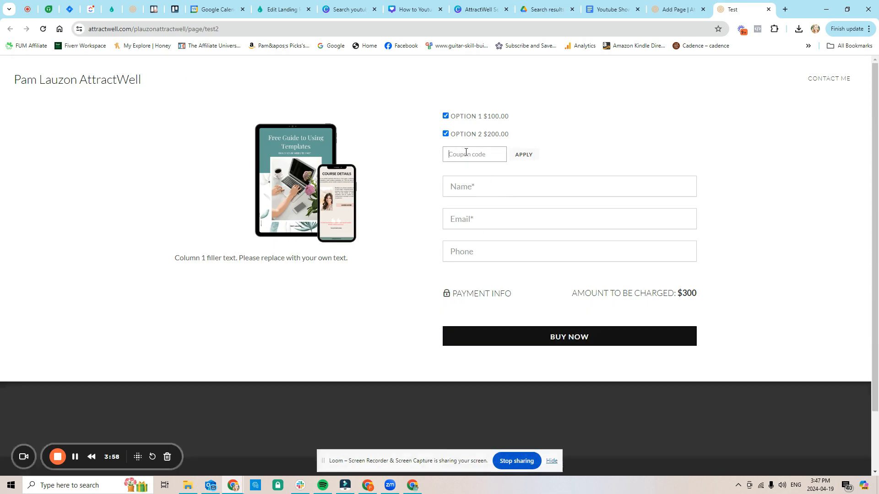
pyautogui.write('SALE202')
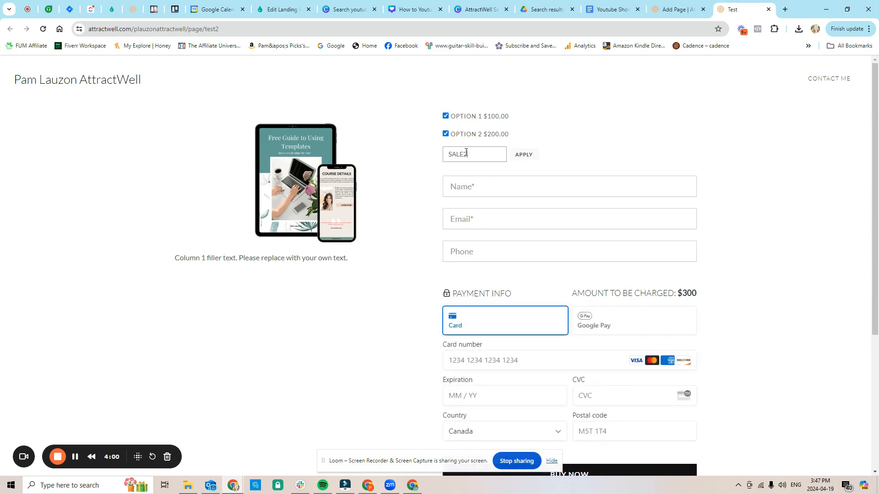
pyautogui.click(518, 154)
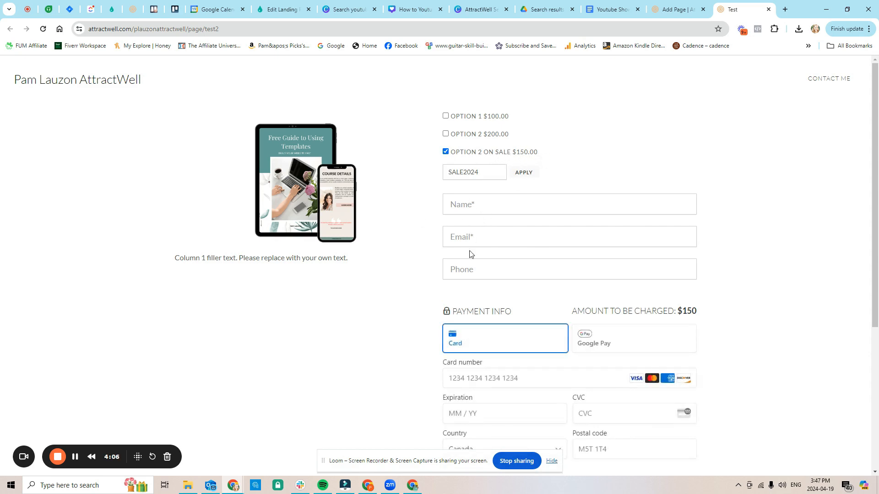
# Step: Review the live page's contact fields, payment info section and Buy Now button
pyautogui.scroll(-5, 503, 293)
pyautogui.scroll(2, 508, 293)
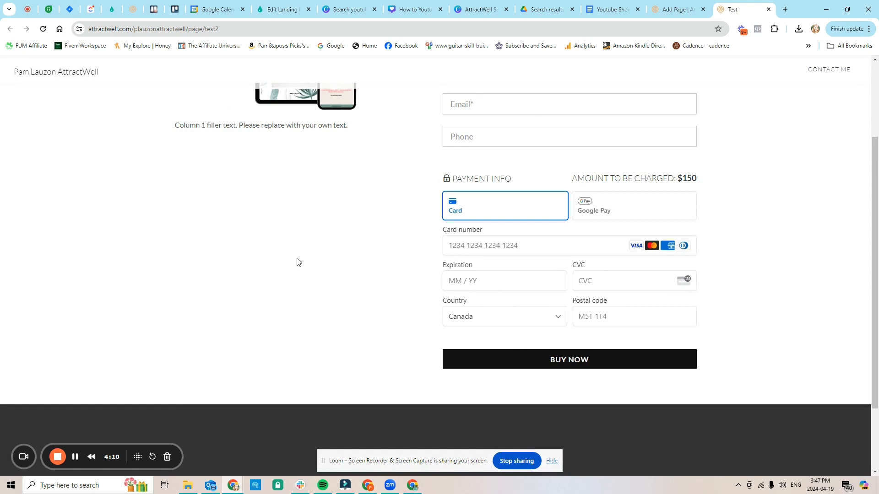
pyautogui.scroll(1, 388, 274)
pyautogui.scroll(2, 458, 235)
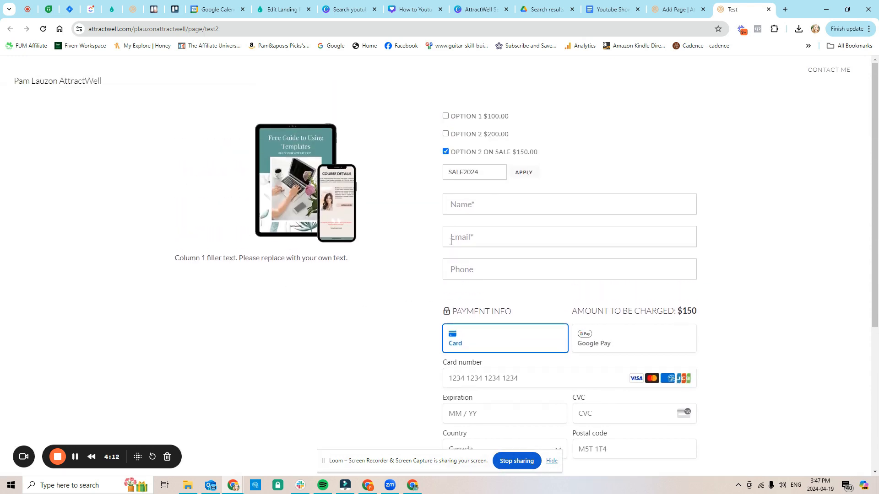
pyautogui.scroll(-3, 427, 249)
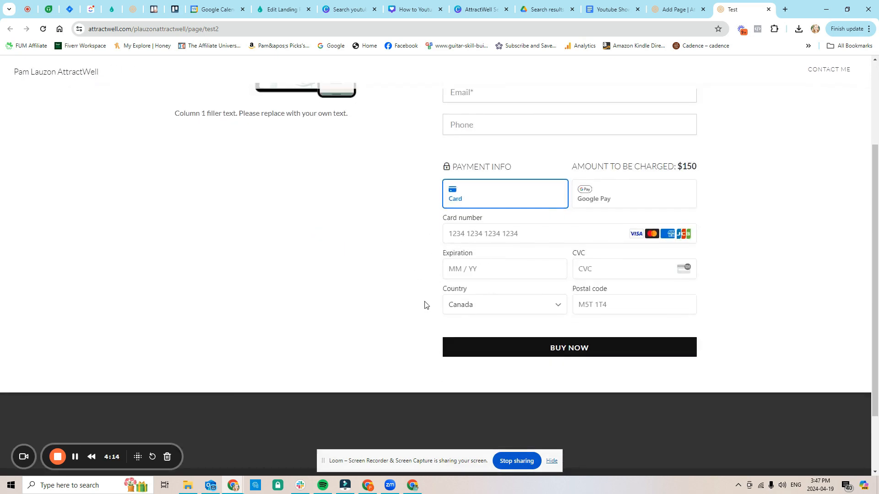
pyautogui.scroll(3, 406, 291)
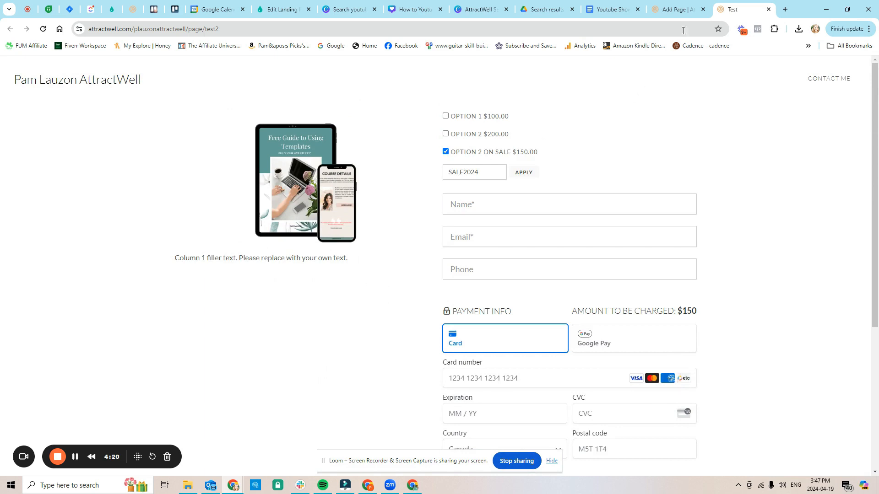
# Step: Return to the page editor and review the payment options in the page settings
pyautogui.click(676, 9)
pyautogui.click(743, 92)
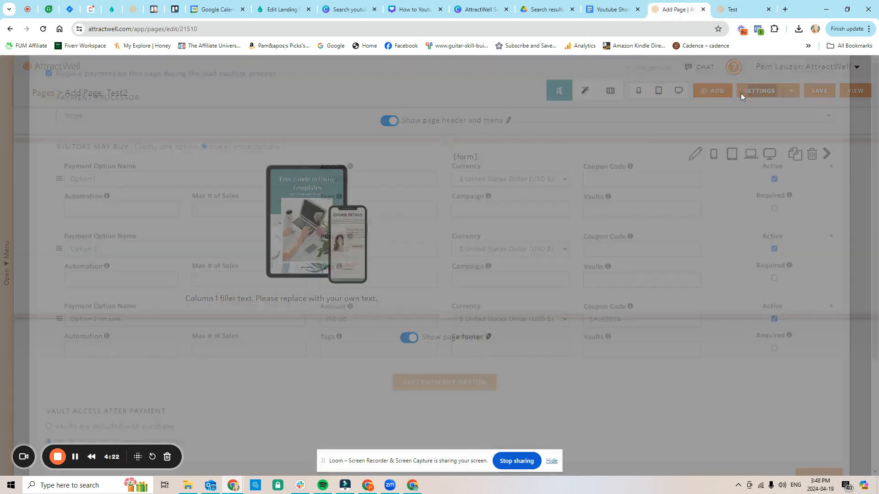
pyautogui.scroll(-1, 171, 280)
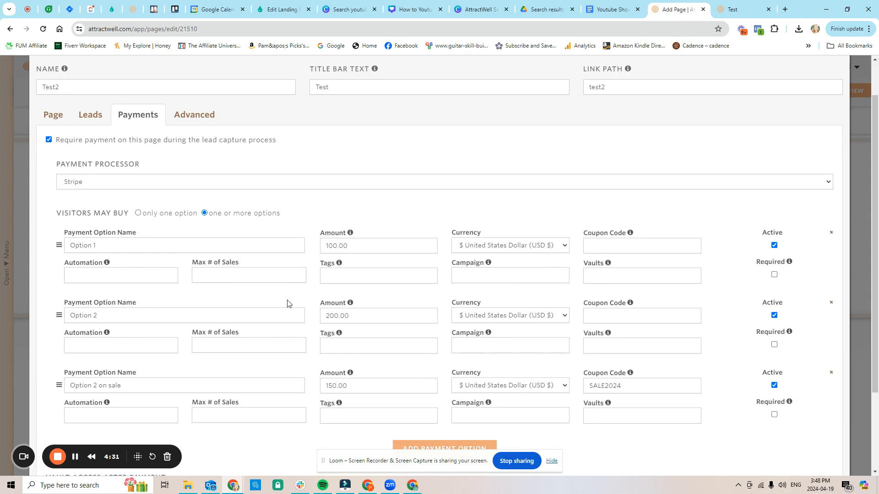
pyautogui.scroll(-3, 288, 304)
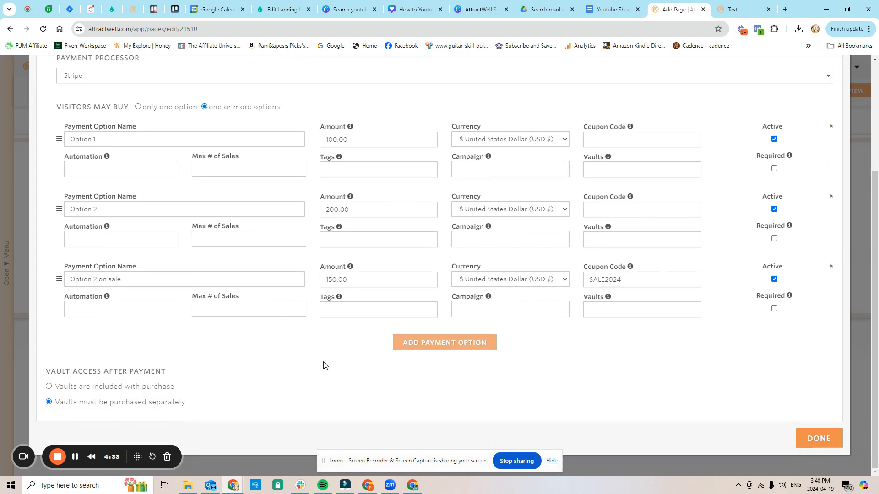
pyautogui.scroll(3, 195, 321)
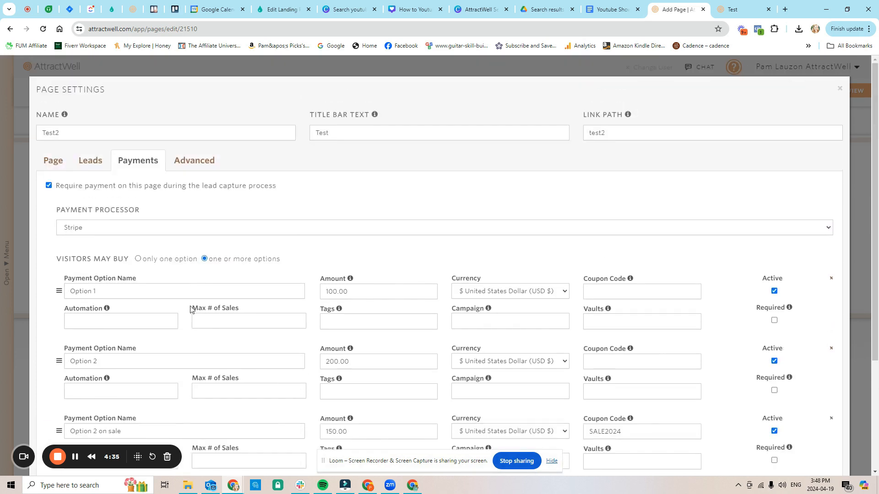
# Step: Review the lead capture settings, including the form message, the form fields and what happens after a lead registers
pyautogui.click(94, 166)
pyautogui.scroll(-5, 166, 353)
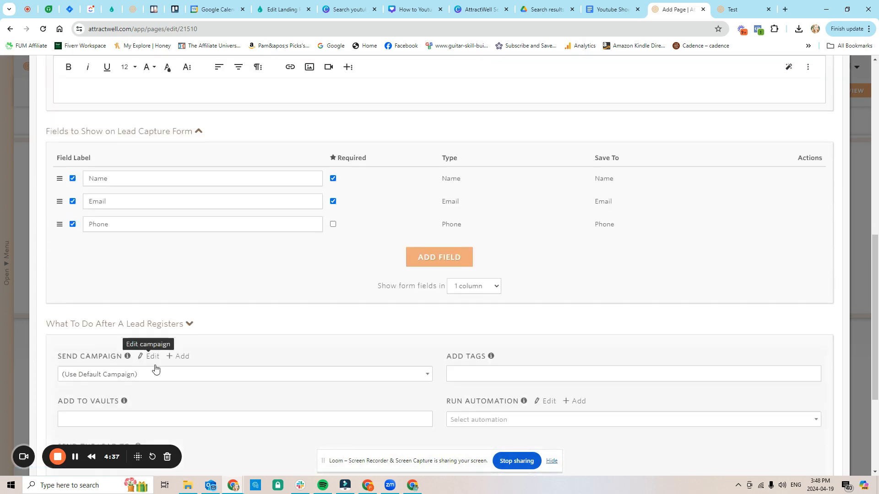
pyautogui.scroll(-3, 155, 369)
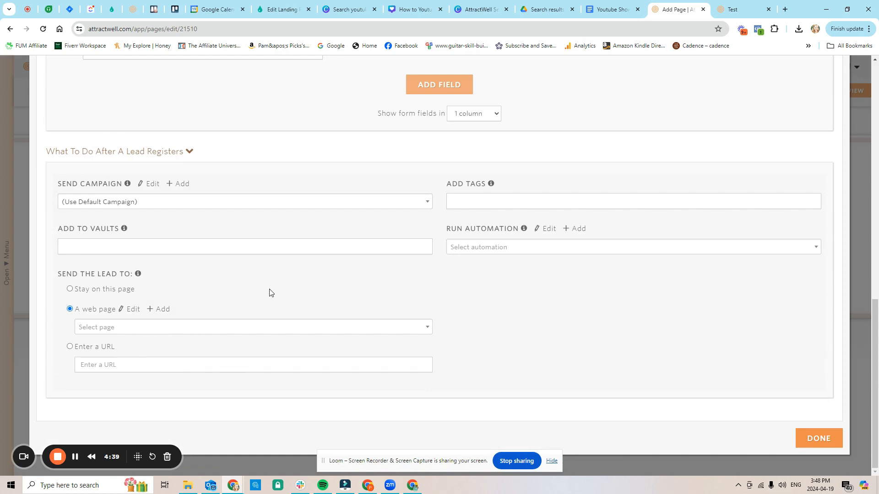
pyautogui.scroll(7, 302, 284)
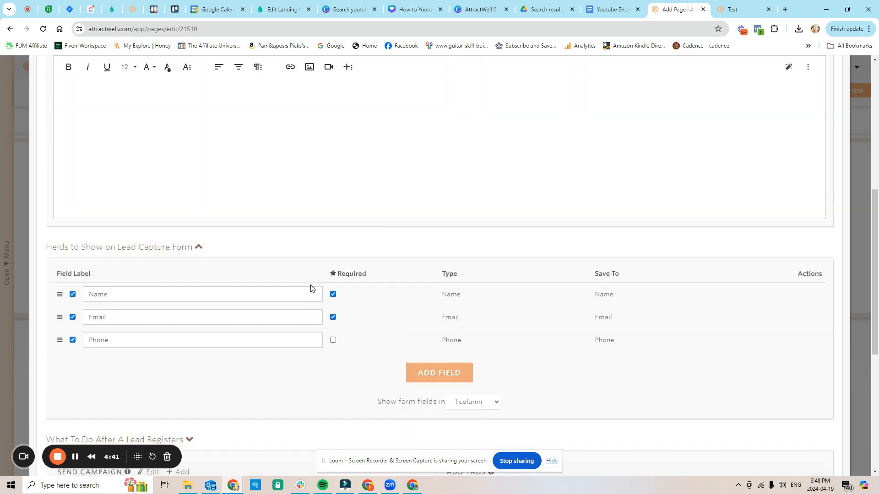
pyautogui.scroll(3, 301, 278)
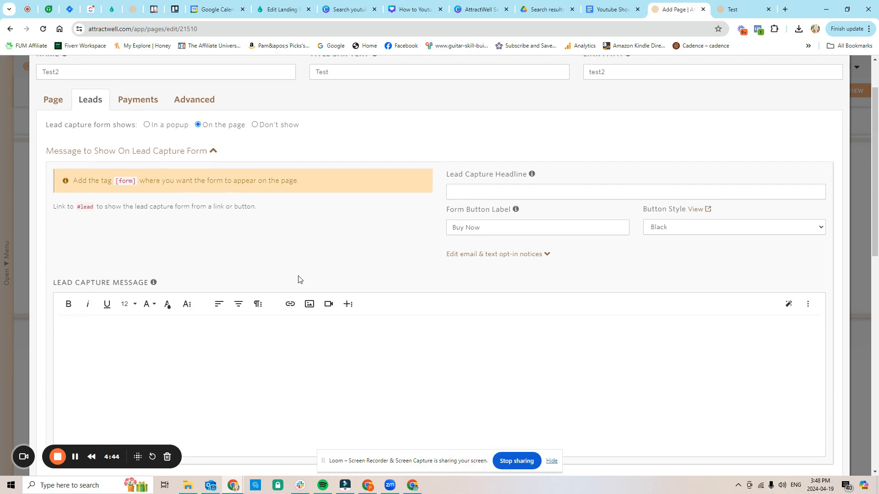
pyautogui.scroll(2, 299, 279)
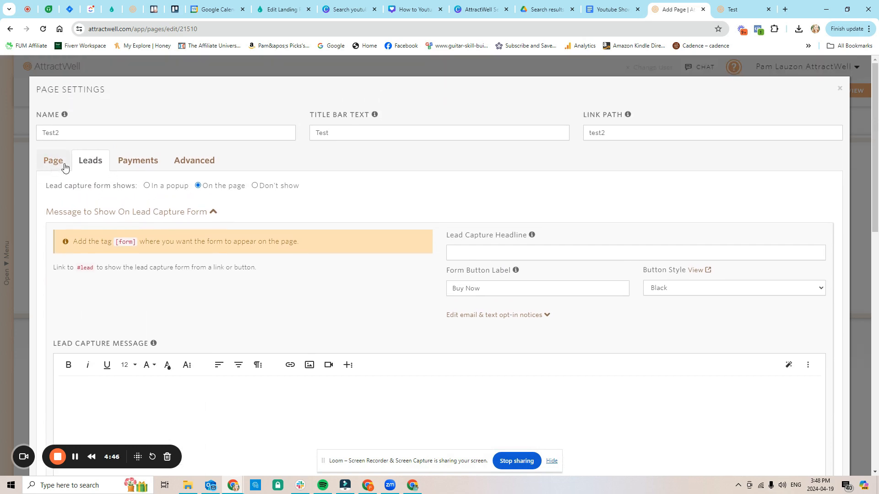
pyautogui.scroll(-10, 506, 334)
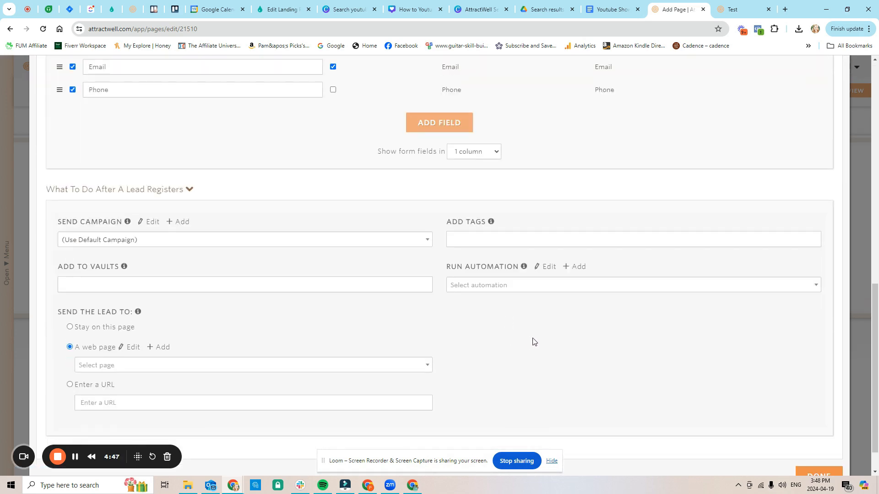
# Step: Finish reviewing the lead capture settings, close the page settings and save the Test2 page
pyautogui.scroll(10, 546, 349)
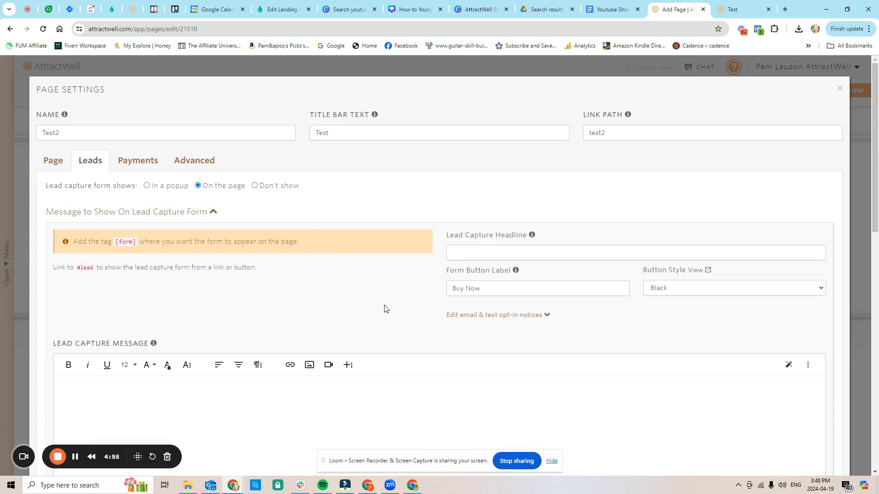
pyautogui.scroll(-10, 402, 324)
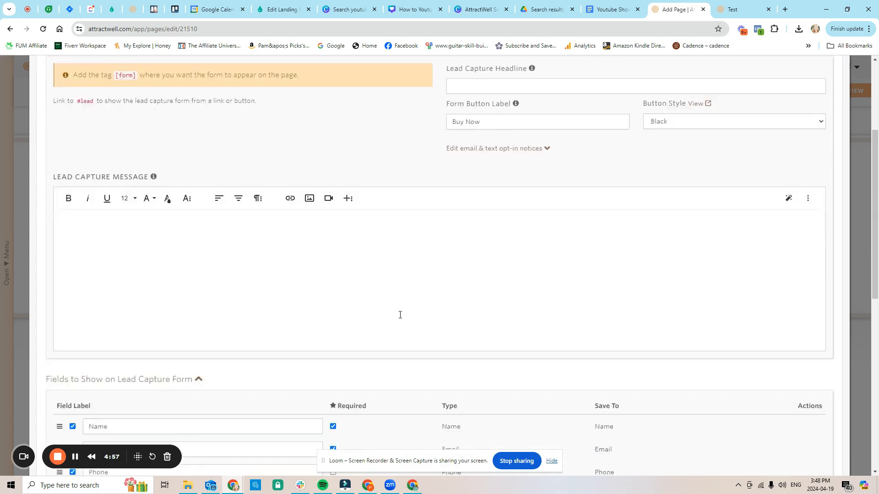
pyautogui.scroll(-3, 640, 389)
pyautogui.click(817, 437)
pyautogui.click(817, 93)
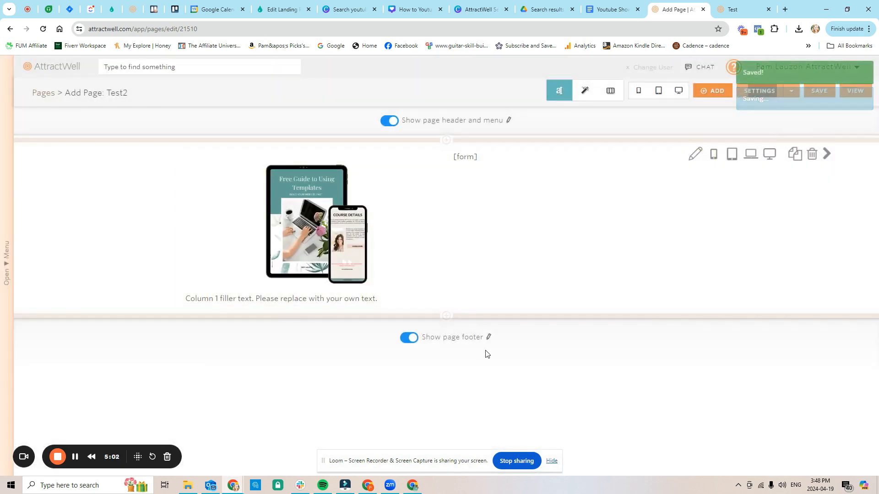
# Step: Open the setup of the Your Course vault in the member area and look over its contents
pyautogui.click(69, 72)
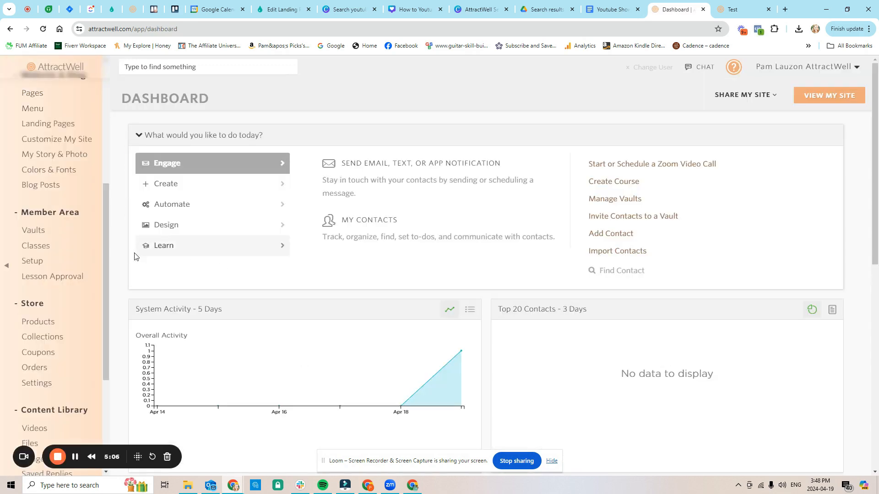
pyautogui.click(39, 233)
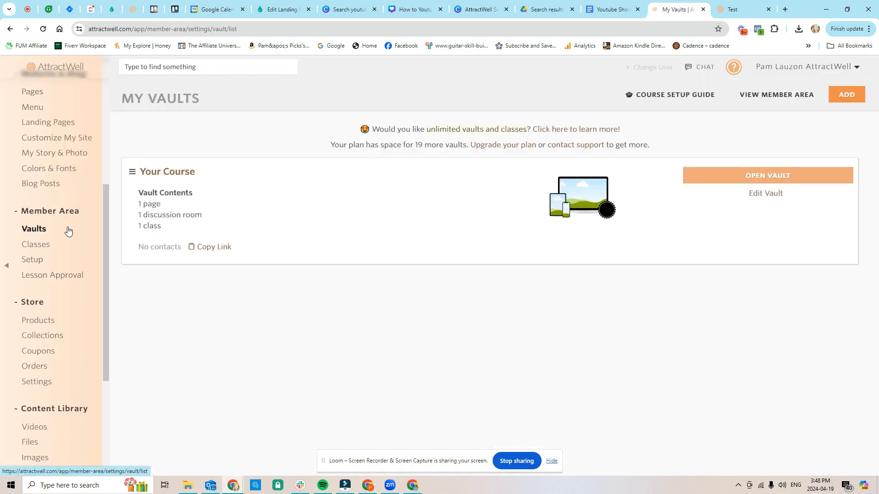
pyautogui.click(169, 176)
pyautogui.scroll(-5, 255, 234)
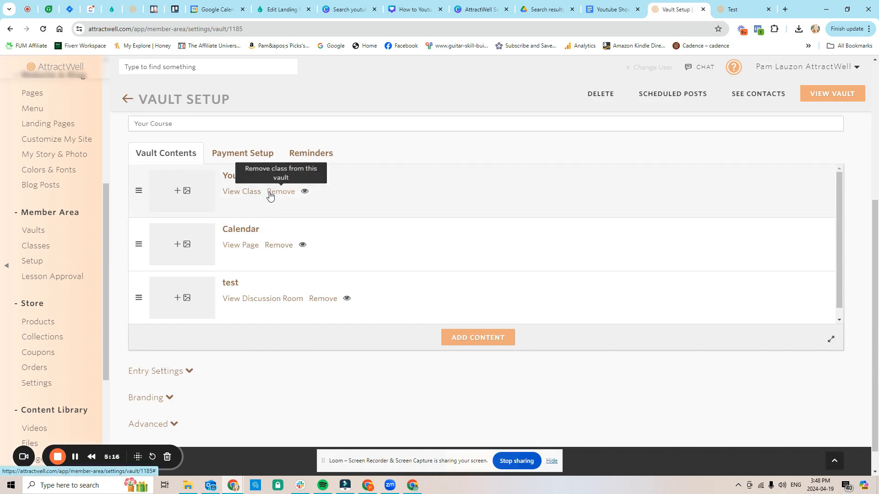
pyautogui.scroll(1, 229, 215)
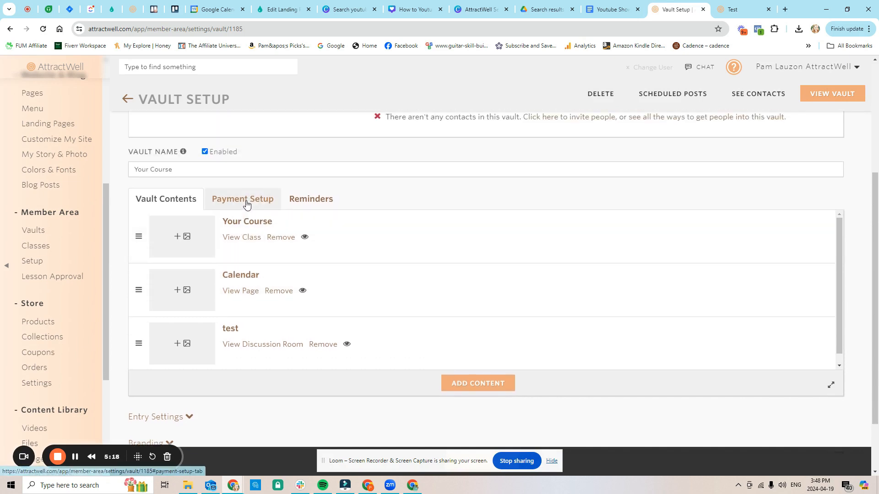
# Step: Require payment for access to the vault, allow anyone with the link to purchase it, and choose Stripe as payment processor
pyautogui.click(239, 202)
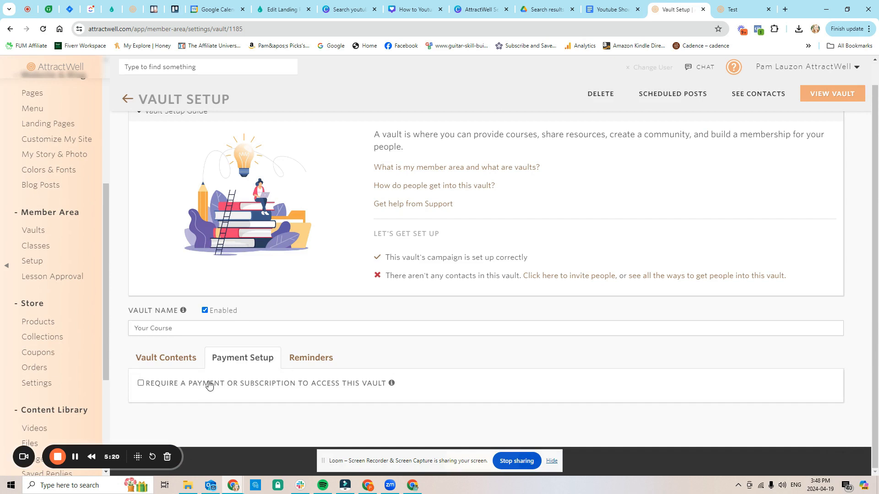
pyautogui.scroll(-5, 269, 290)
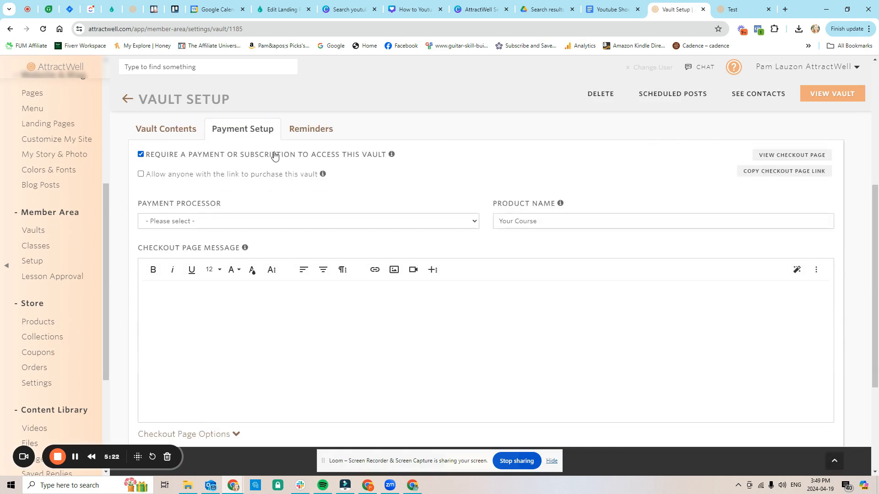
pyautogui.click(219, 179)
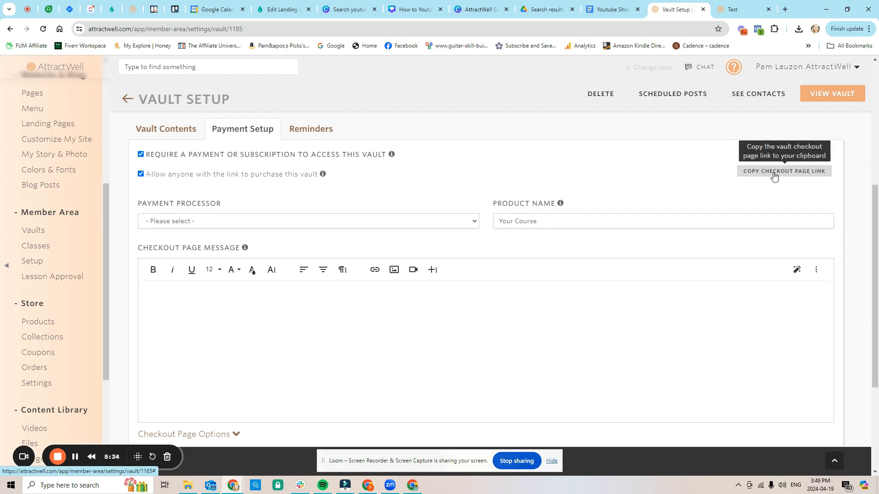
pyautogui.click(184, 223)
pyautogui.click(173, 241)
pyautogui.scroll(-2, 308, 252)
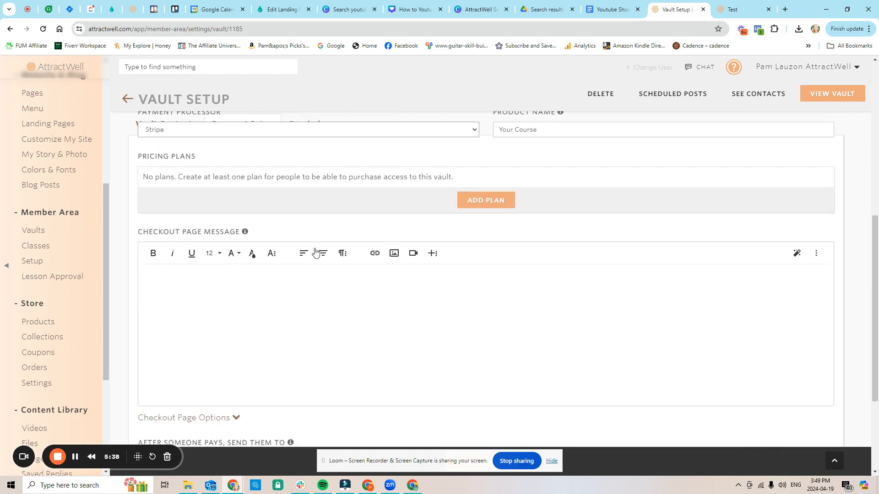
# Step: Start a new pricing plan for the vault and name it Pay In Full
pyautogui.click(492, 204)
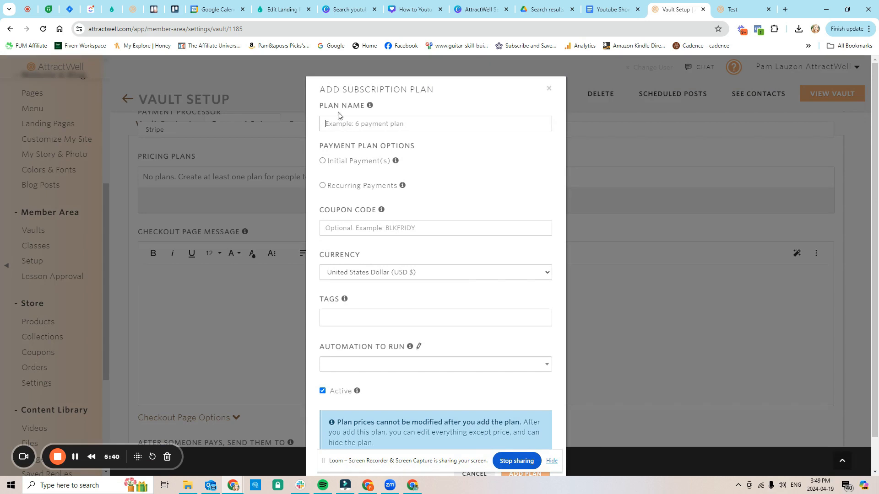
pyautogui.moveTo(320, 90); pyautogui.dragTo(442, 89)
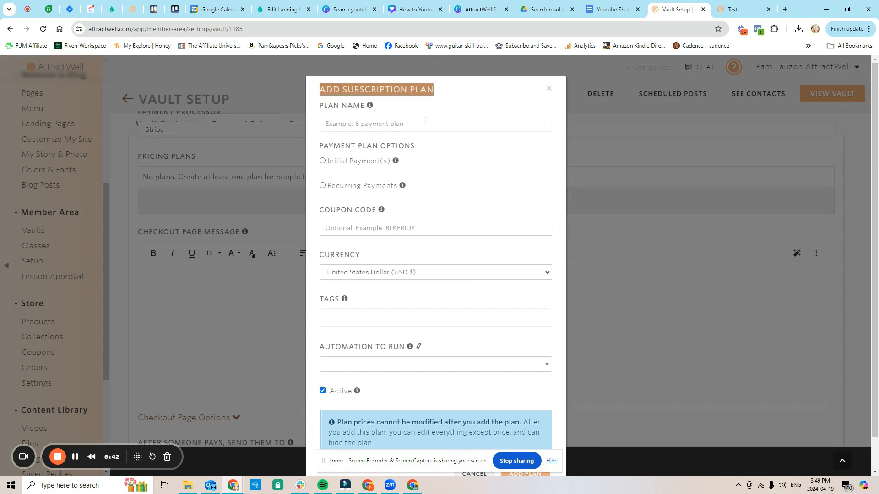
pyautogui.click(378, 123)
pyautogui.write('oNE')
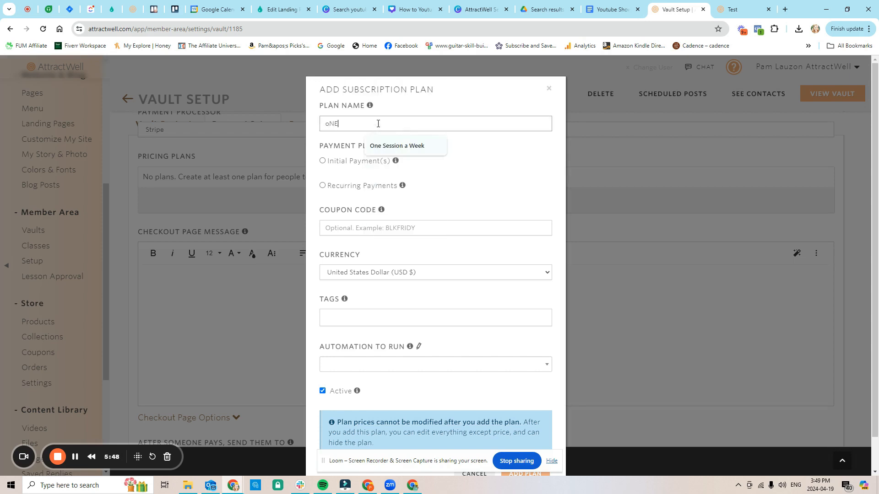
pyautogui.press('BackSpace')
pyautogui.press('BackSpace')
pyautogui.press('BackSpace')
pyautogui.write('Pay ')
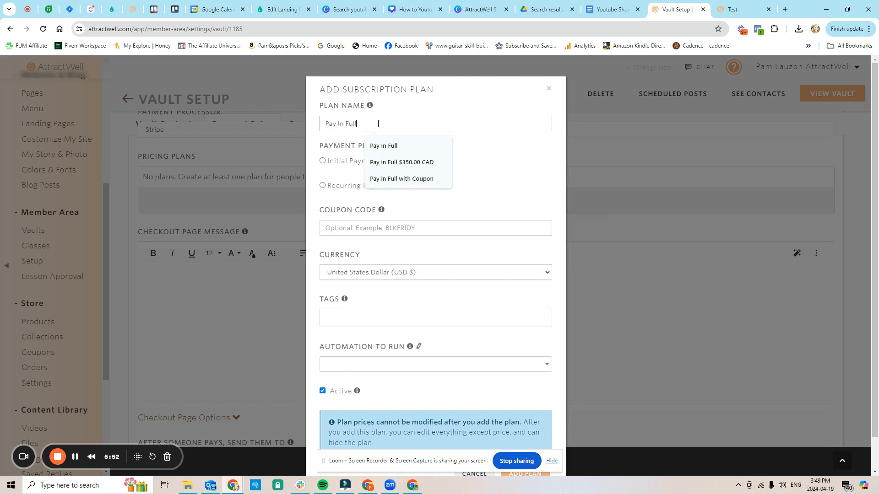
pyautogui.write('In Full')
# Step: Set the plan to initial payments of $100.00 for 10 months
pyautogui.click(339, 161)
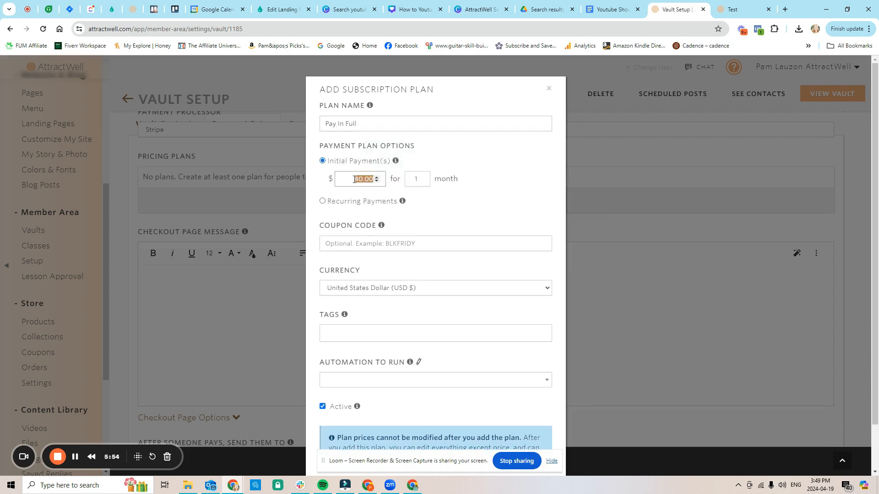
pyautogui.moveTo(366, 179); pyautogui.dragTo(349, 179)
pyautogui.click(443, 198)
pyautogui.moveTo(363, 184); pyautogui.dragTo(351, 182)
pyautogui.write('00')
pyautogui.click(421, 177)
pyautogui.click(422, 178)
pyautogui.click(421, 178)
# Step: Switch the plan to recurring payments of $10.00 every month, adjust the first payment by -9.00, and add the plan
pyautogui.click(333, 201)
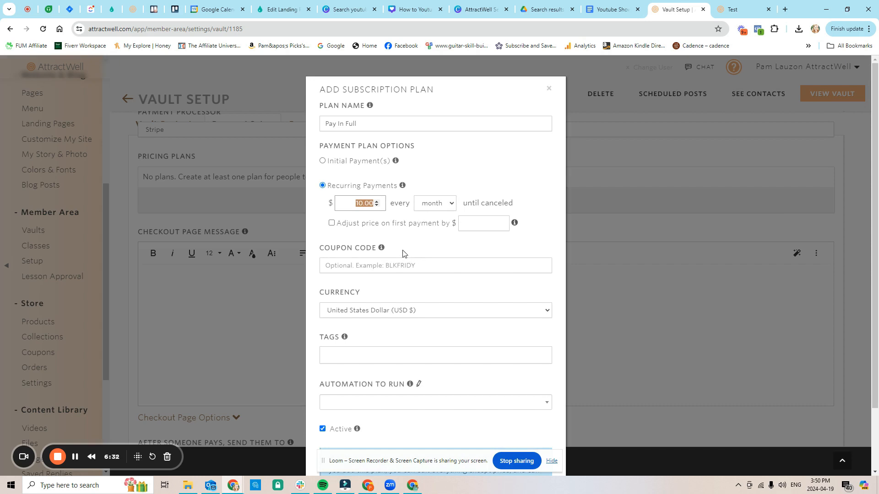
pyautogui.click(433, 207)
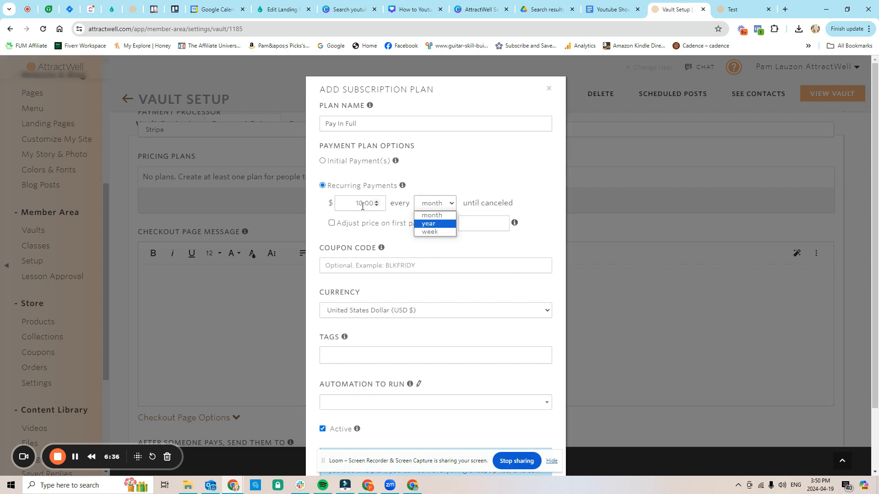
pyautogui.click(445, 201)
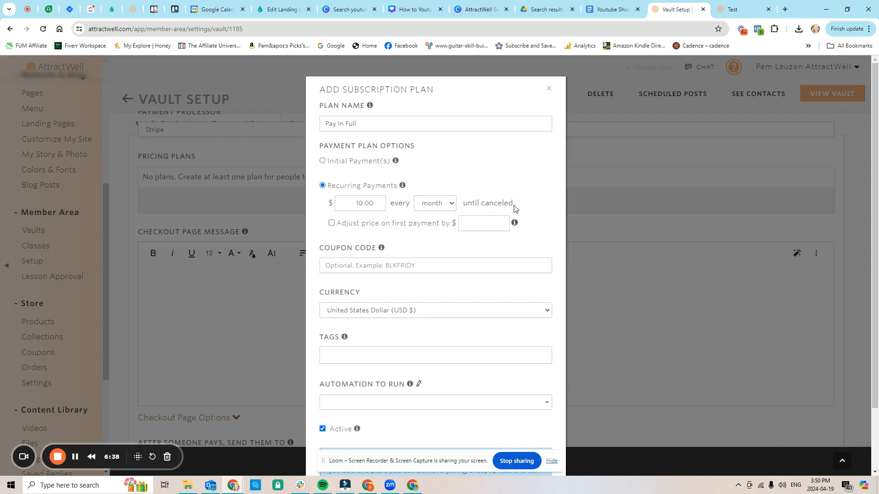
pyautogui.click(353, 225)
pyautogui.click(350, 266)
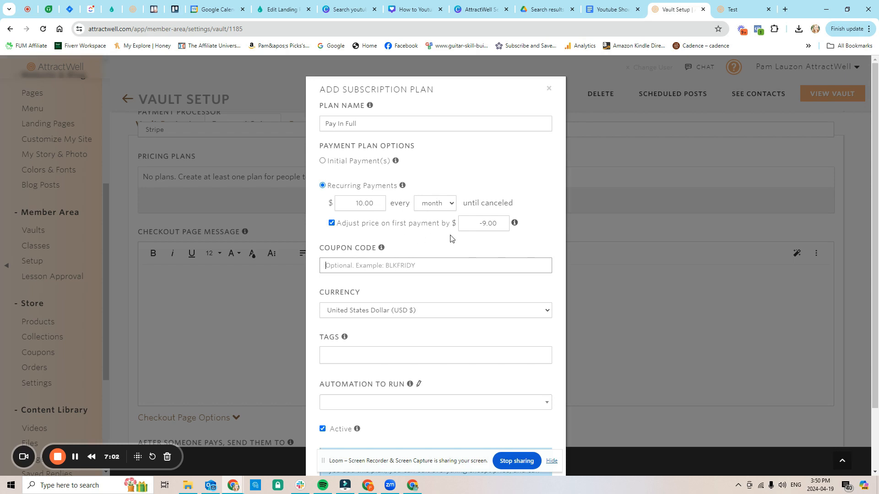
pyautogui.scroll(-2, 540, 398)
pyautogui.click(526, 439)
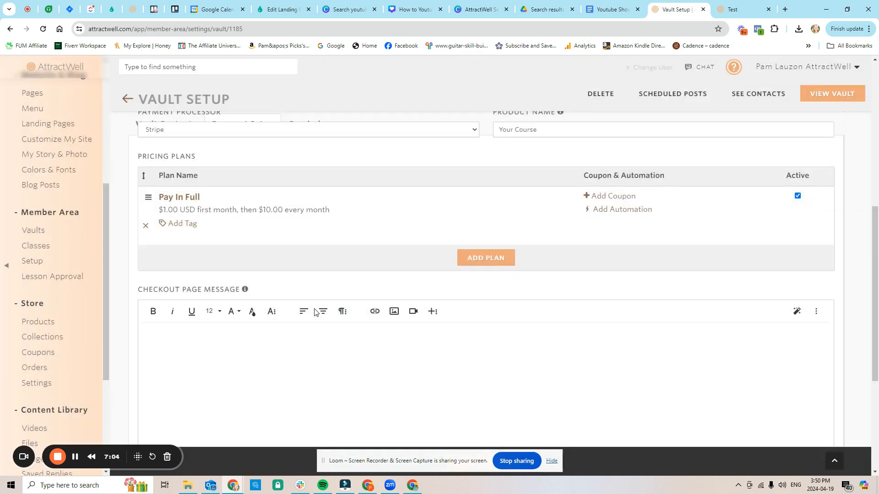
# Step: Start a second Pay In Full plan with initial payments of $80.00 for 10 months
pyautogui.click(487, 264)
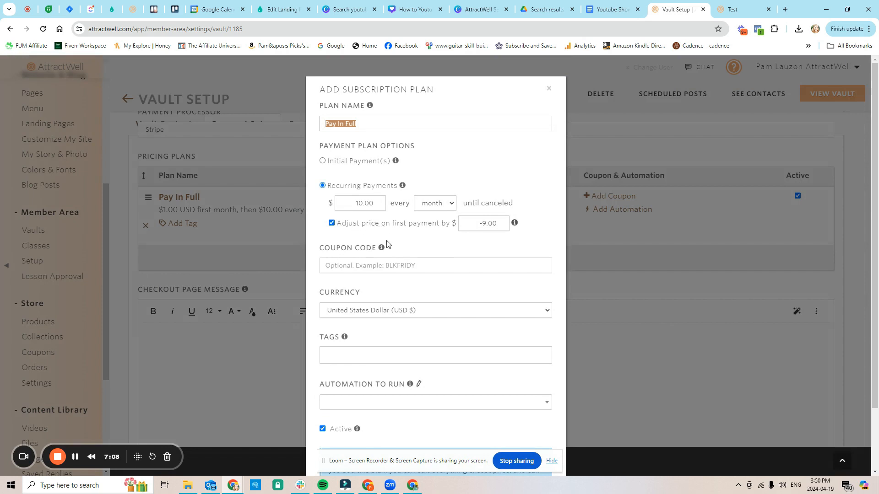
pyautogui.click(331, 161)
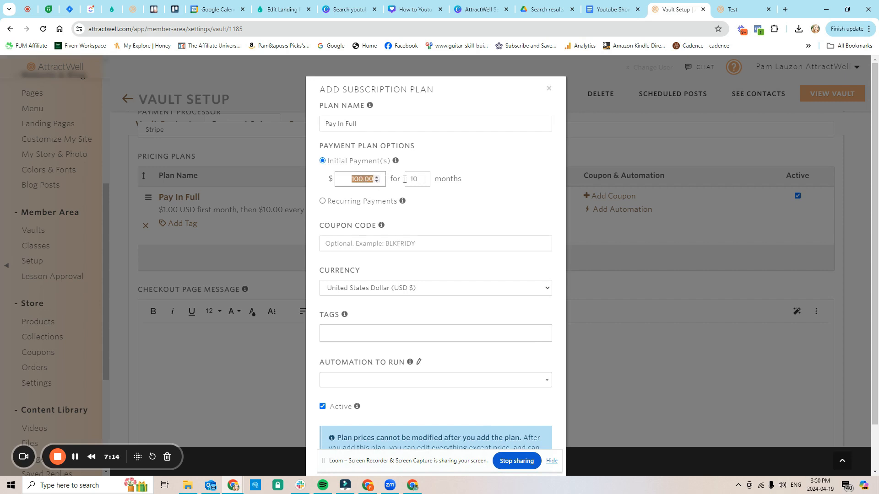
pyautogui.doubleClick(362, 179)
pyautogui.click(364, 178)
pyautogui.moveTo(364, 179); pyautogui.dragTo(353, 178)
pyautogui.write('30')
# Step: Enter Sale as the second plan's coupon code, keep US dollars as the currency, and add the plan
pyautogui.click(376, 247)
pyautogui.write('Sale')
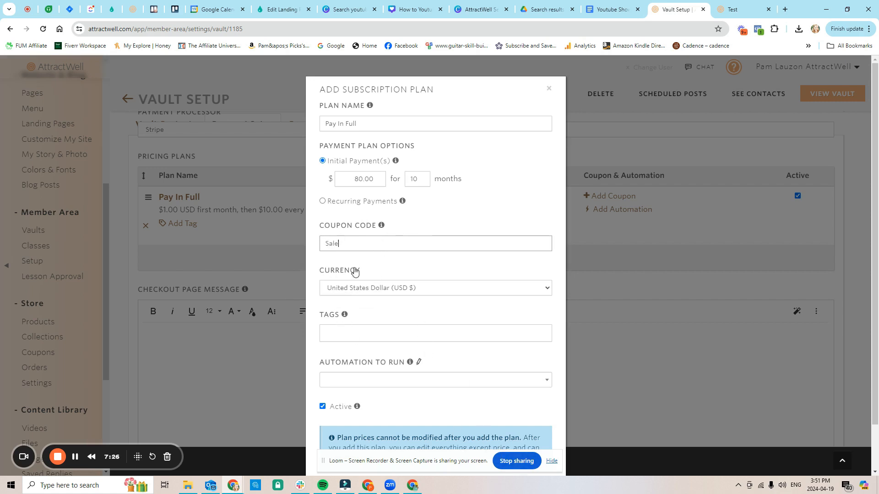
pyautogui.scroll(-1, 350, 279)
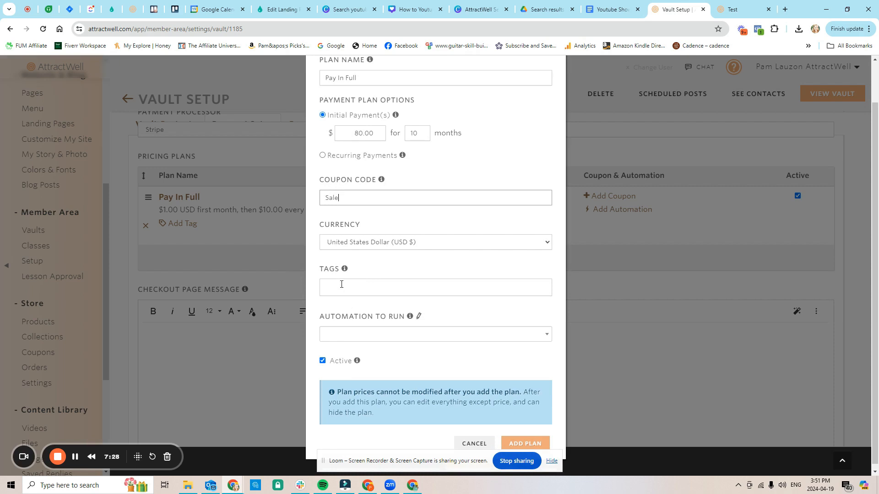
pyautogui.scroll(-1, 373, 341)
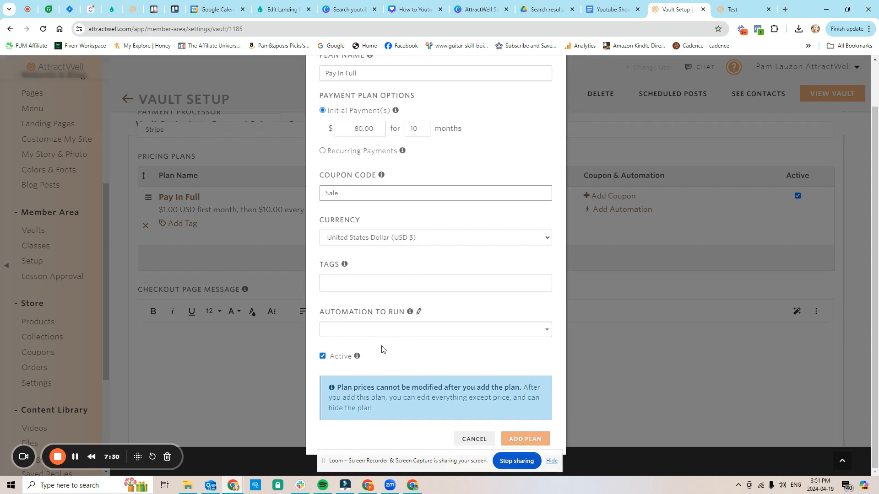
pyautogui.scroll(1, 399, 335)
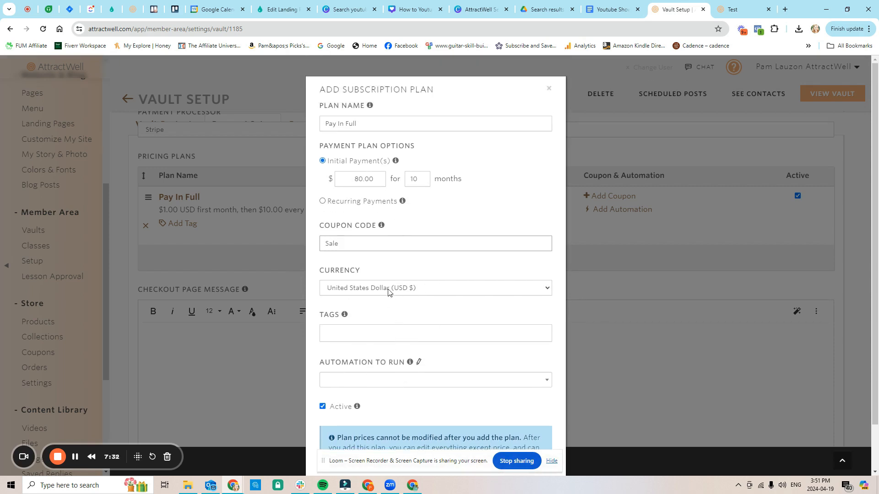
pyautogui.scroll(-1, 369, 382)
pyautogui.click(520, 440)
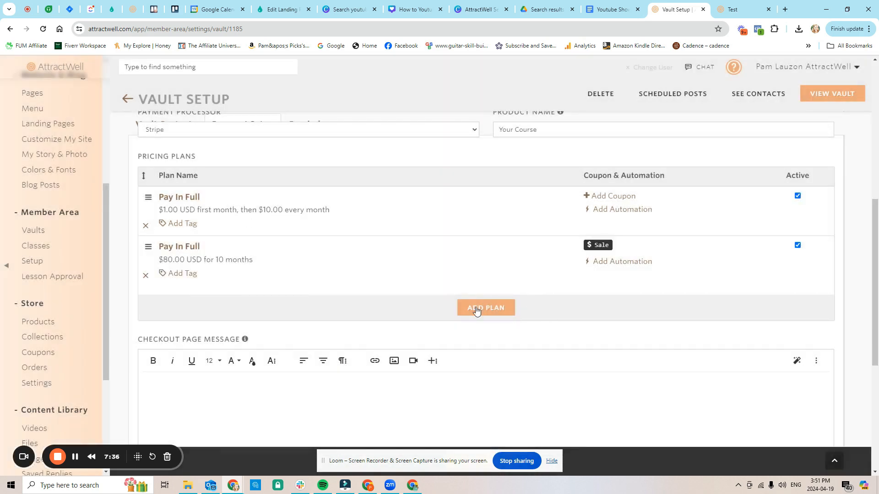
# Step: Review the vault's checkout page link, checkout page message and the options for where buyers are sent after paying
pyautogui.scroll(3, 555, 316)
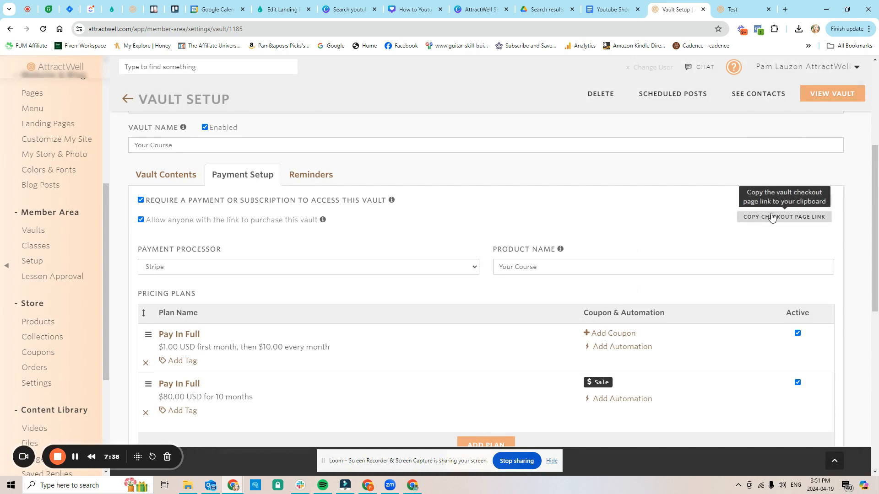
pyautogui.scroll(-8, 504, 272)
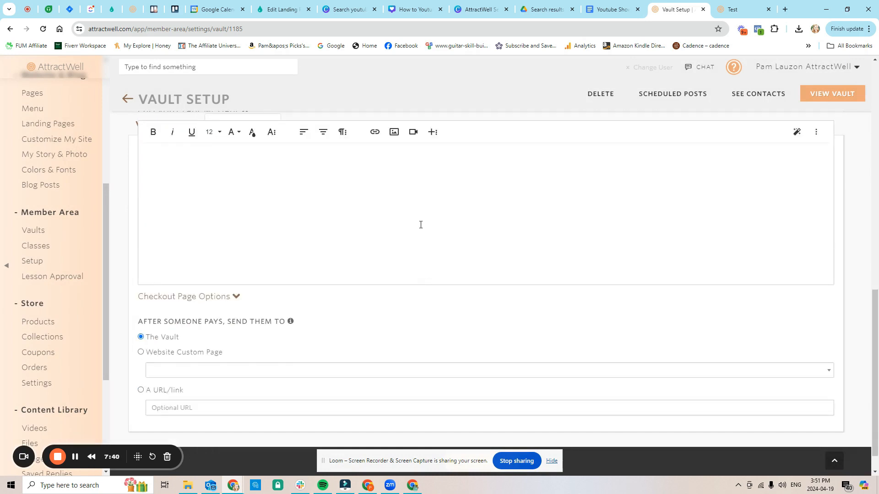
pyautogui.scroll(2, 421, 225)
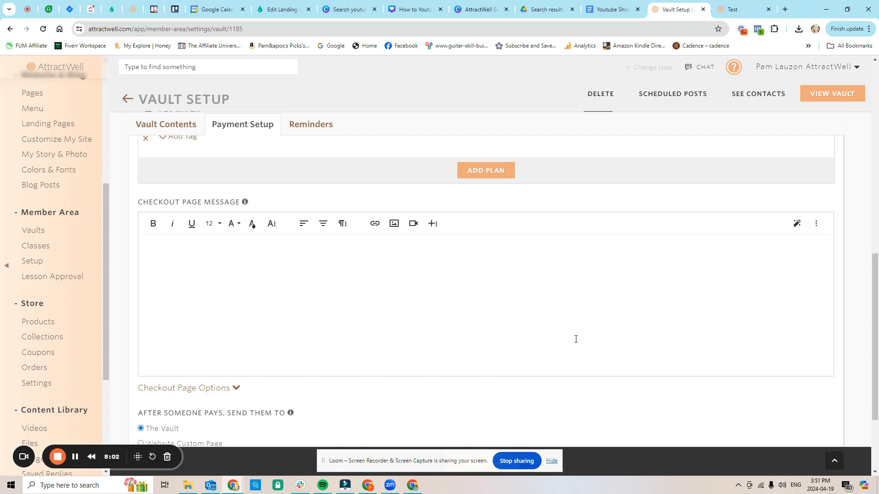
pyautogui.scroll(-3, 576, 339)
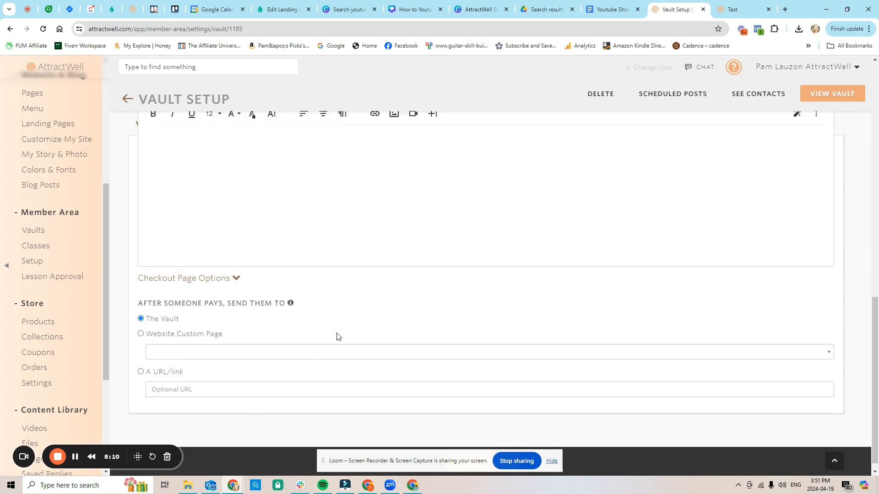
pyautogui.scroll(7, 336, 337)
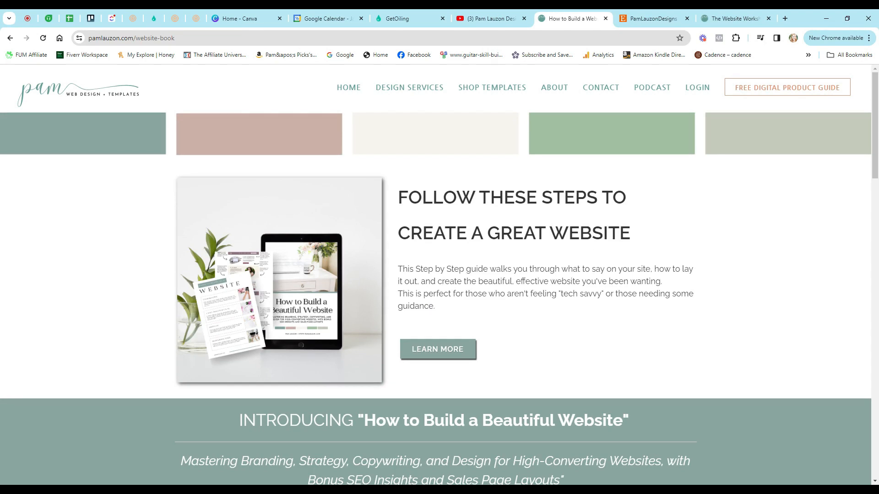
# Step: Browse the website templates in the Etsy shop and the sales page of the Website Workshop for solopreneurs
pyautogui.click(645, 20)
pyautogui.scroll(-10, 574, 227)
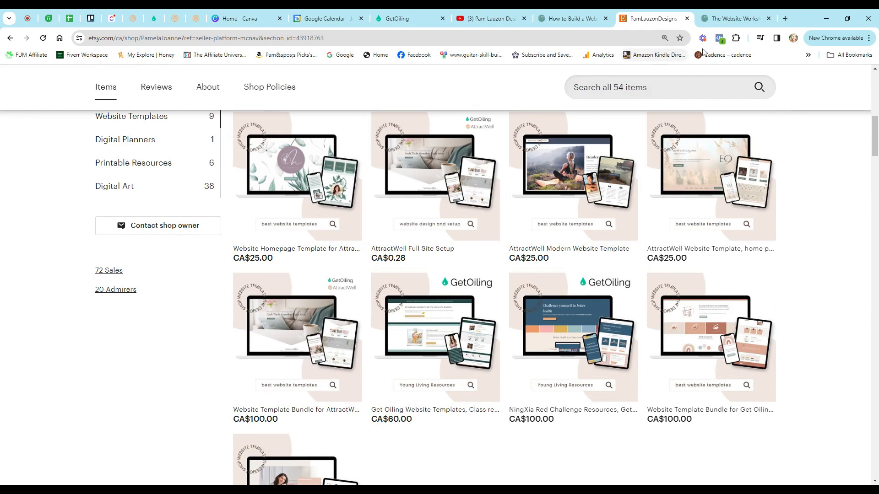
pyautogui.click(730, 19)
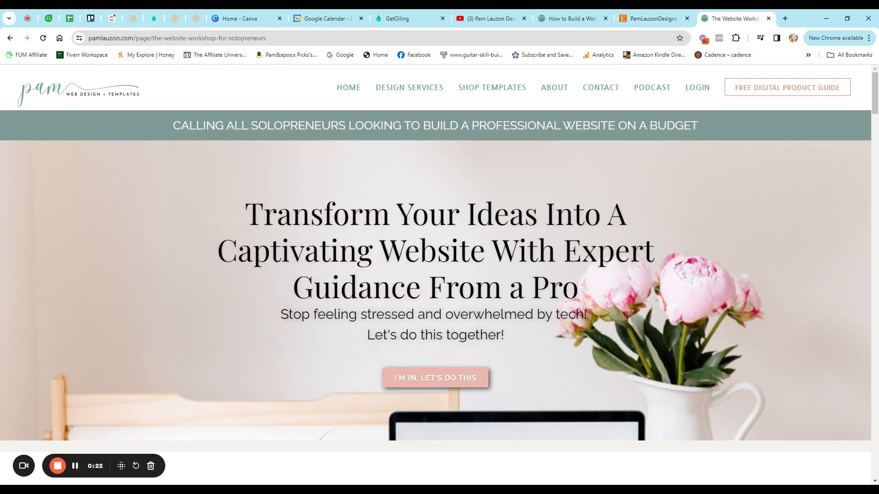
pyautogui.scroll(-6, 616, 215)
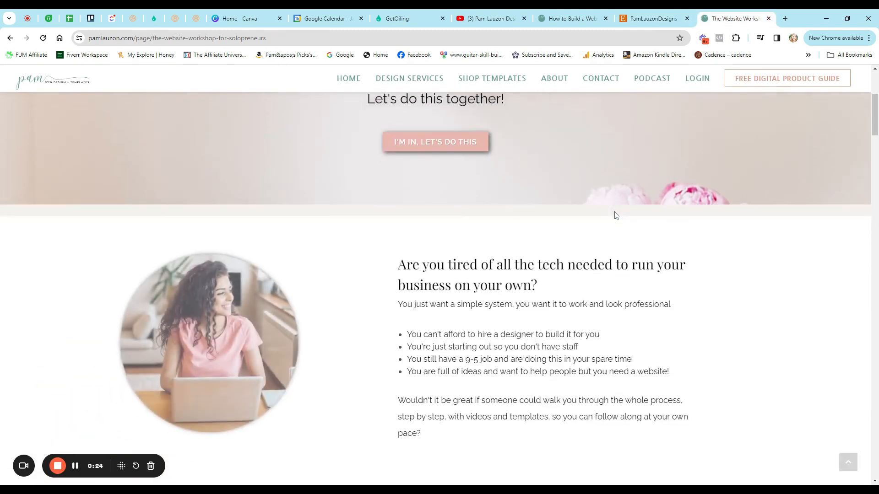
pyautogui.scroll(-2, 615, 214)
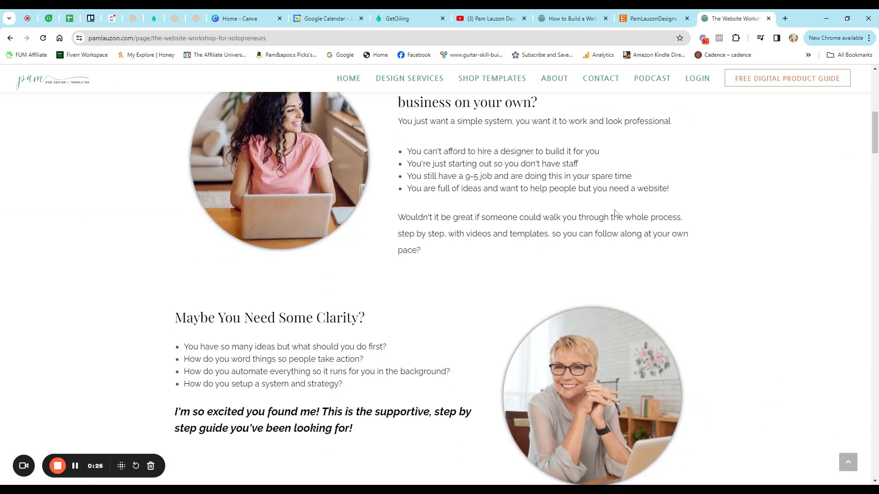
pyautogui.scroll(-9, 615, 212)
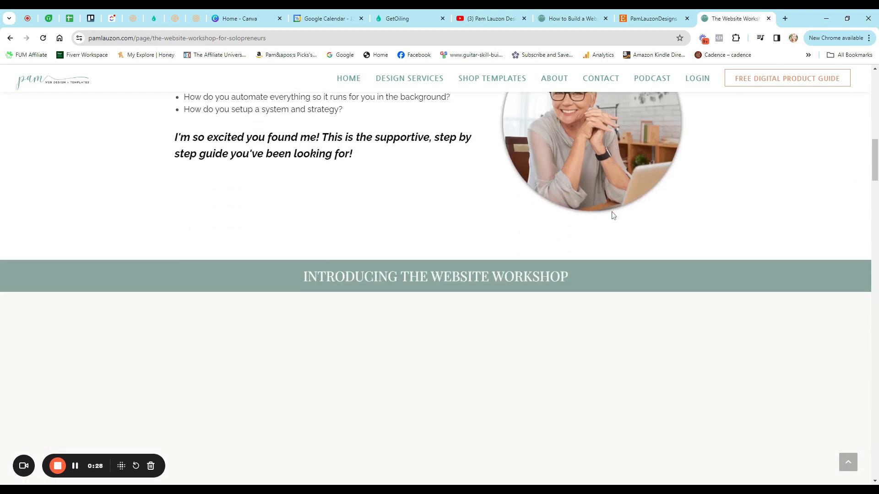
pyautogui.scroll(-2, 612, 215)
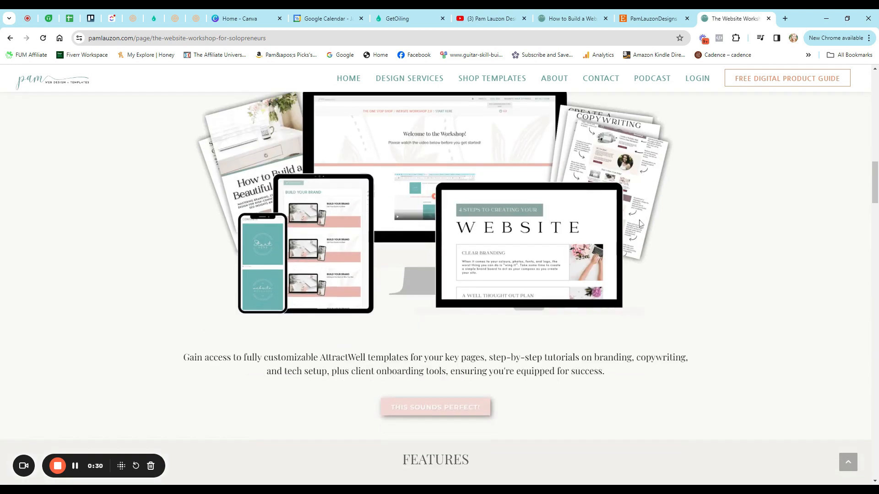